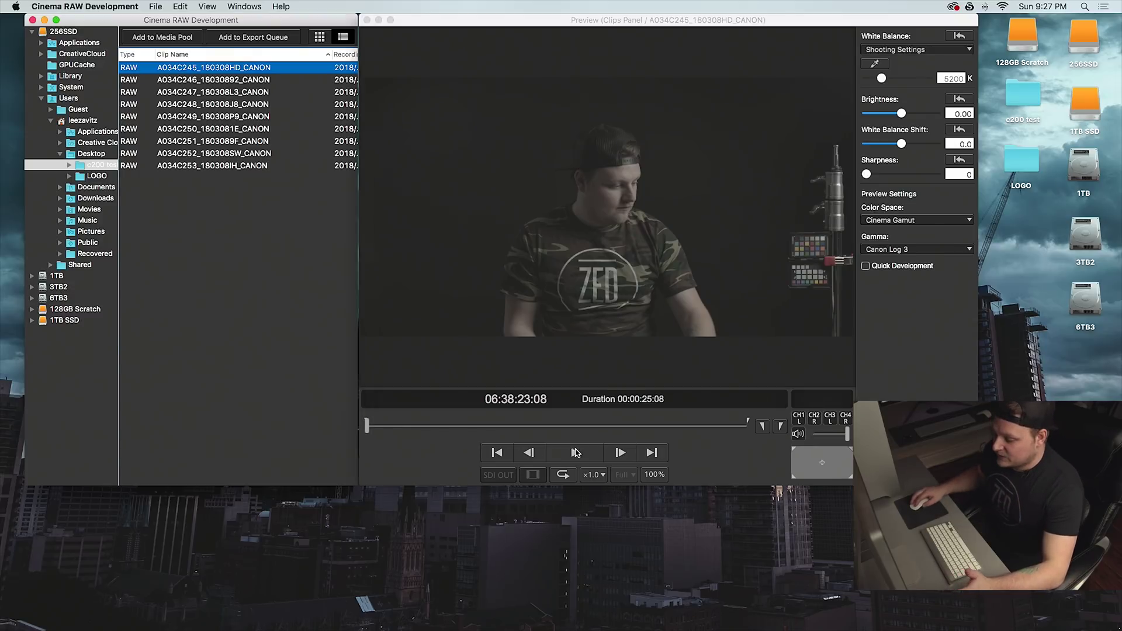
Play the preview of clip A034C245_180308HD_CANON from 06:38:23:08.
left_click(573, 453)
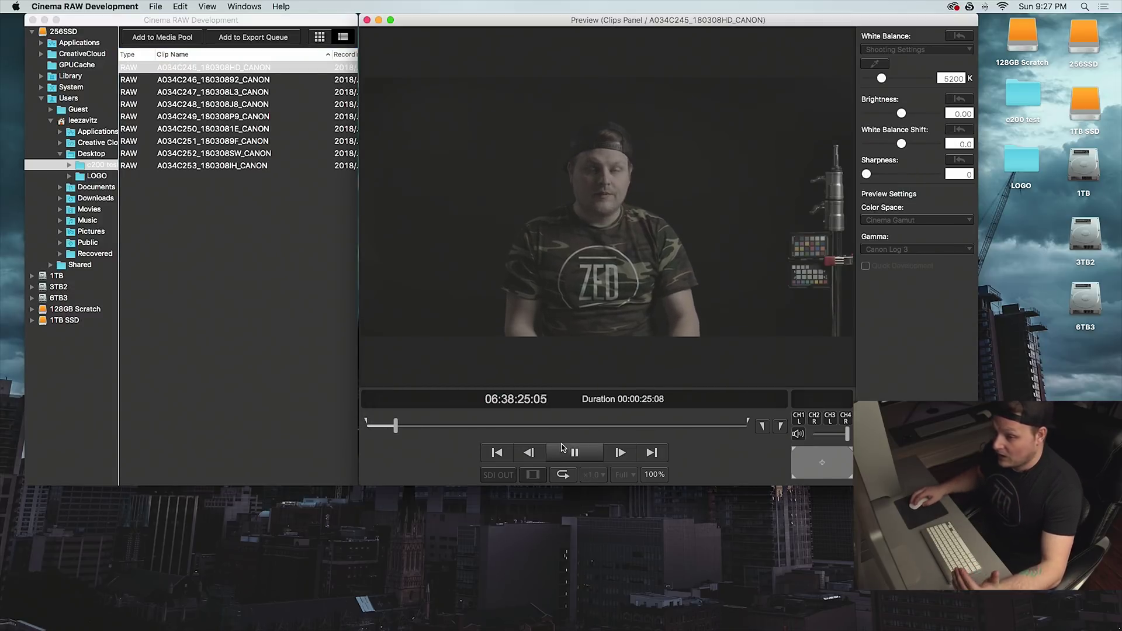
Pause the preview and switch its gamma to Canon Log 2.
left_click(575, 452)
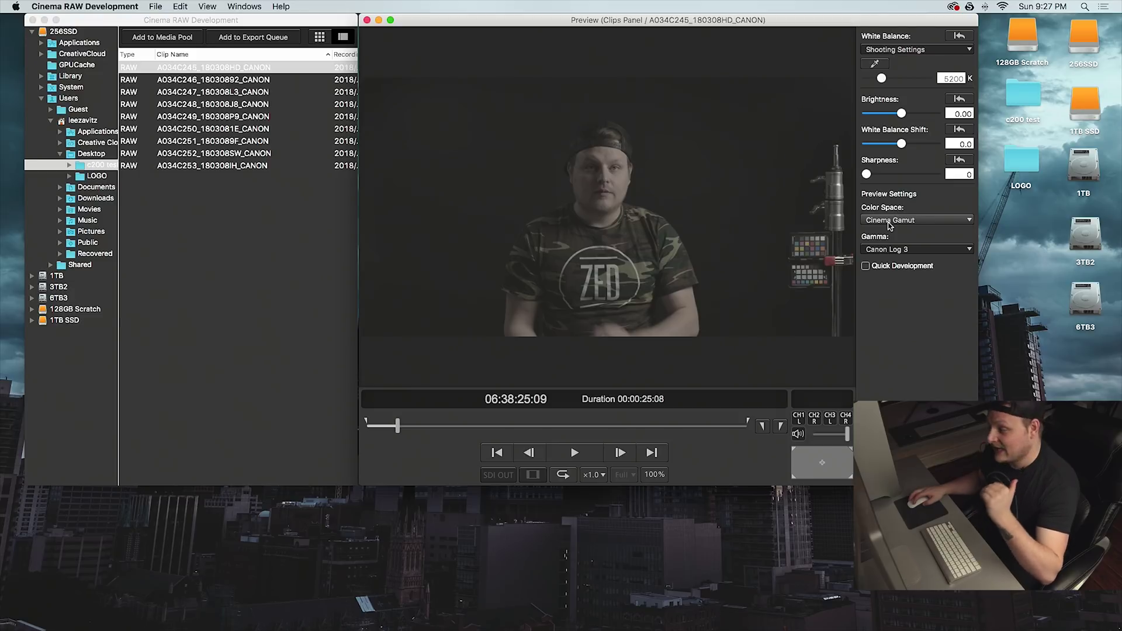
left_click(890, 251)
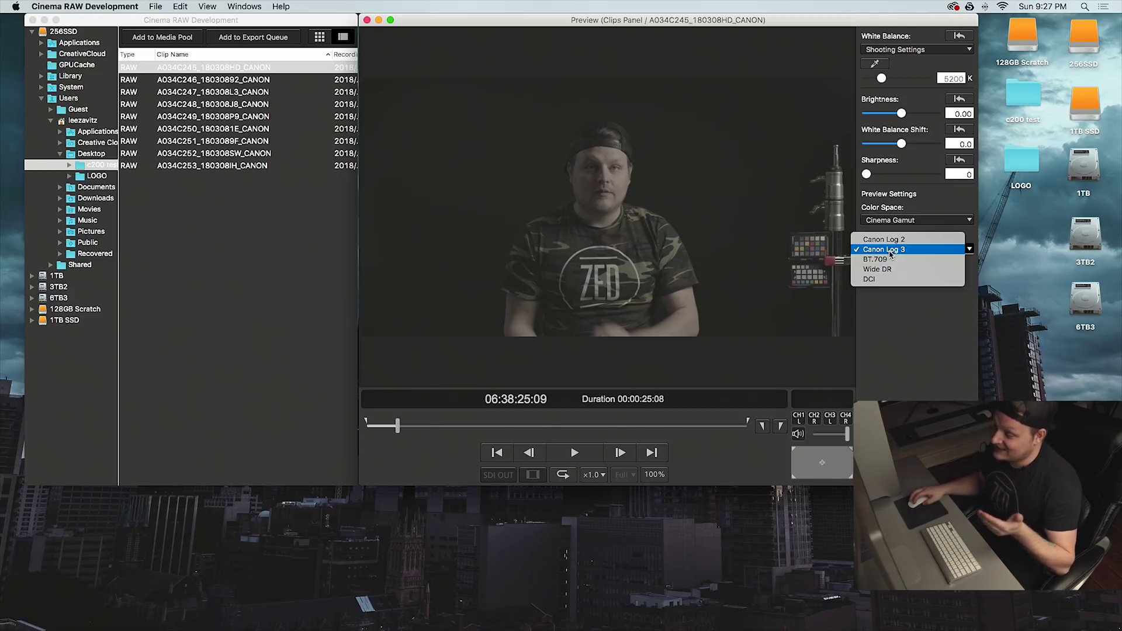
left_click(884, 242)
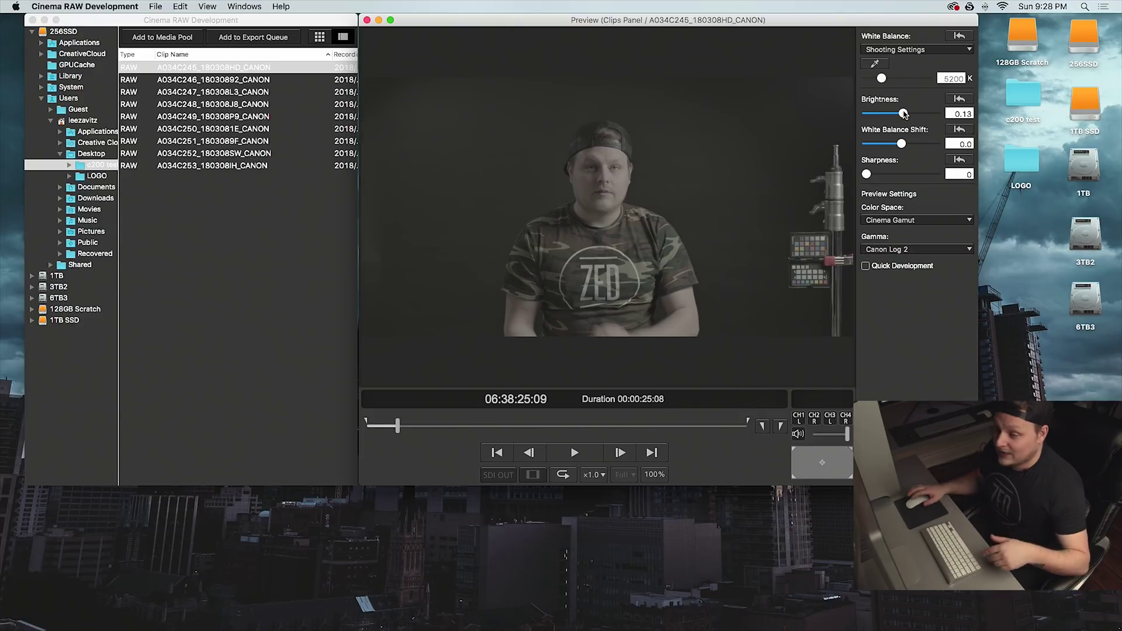
Queue the clip for full-quality Apple ProRes export with Canon Log 3 gamma.
left_click(238, 39)
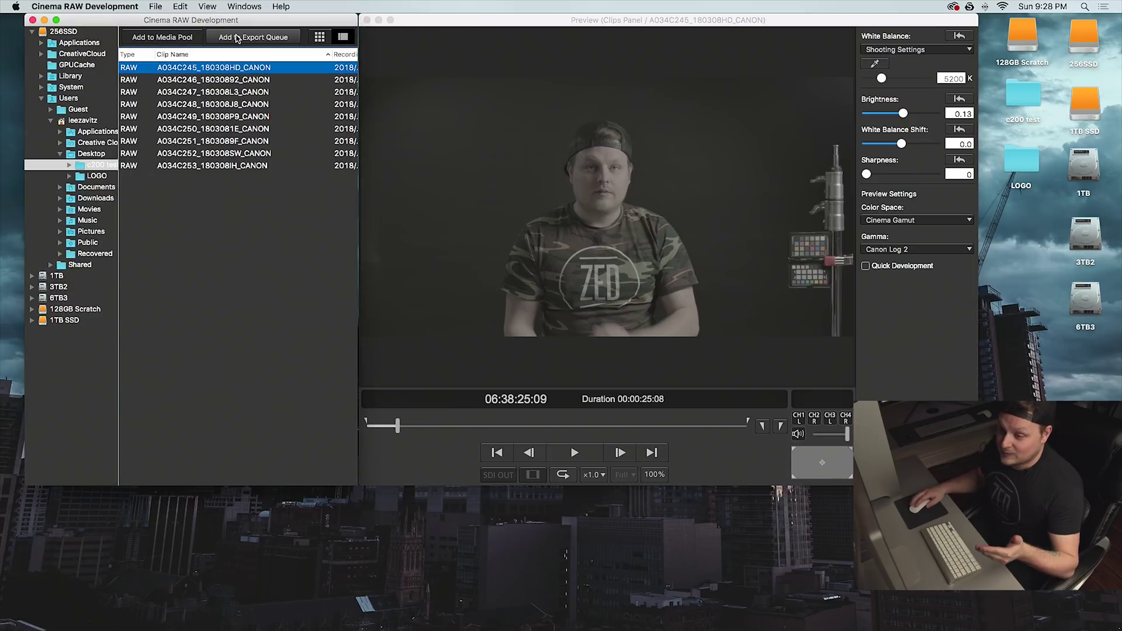
left_click(240, 35)
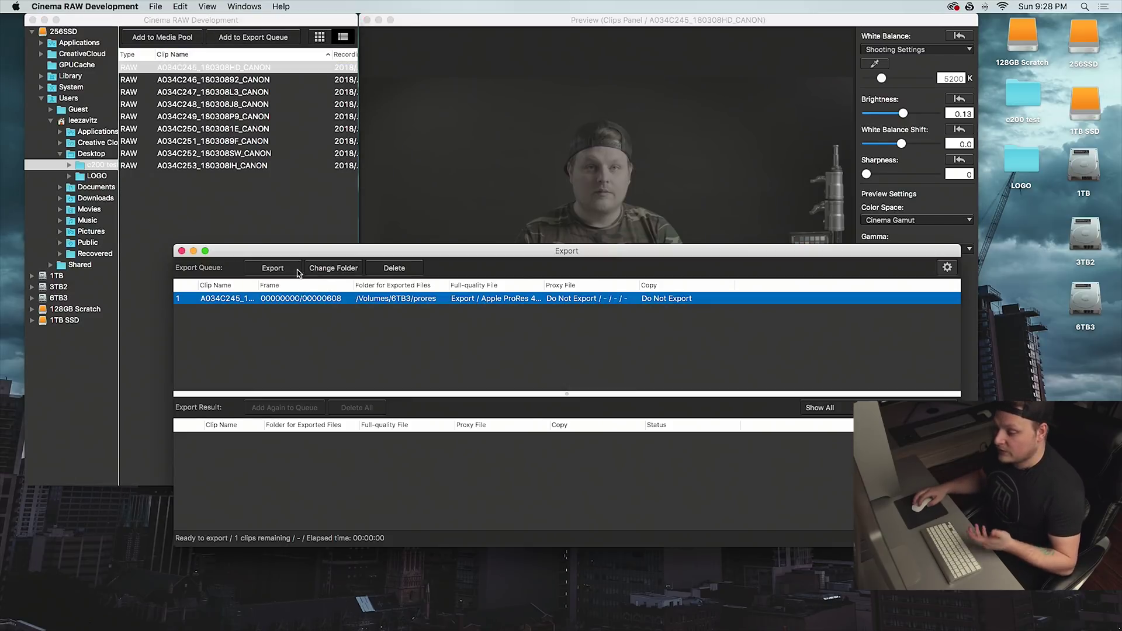
left_click(947, 268)
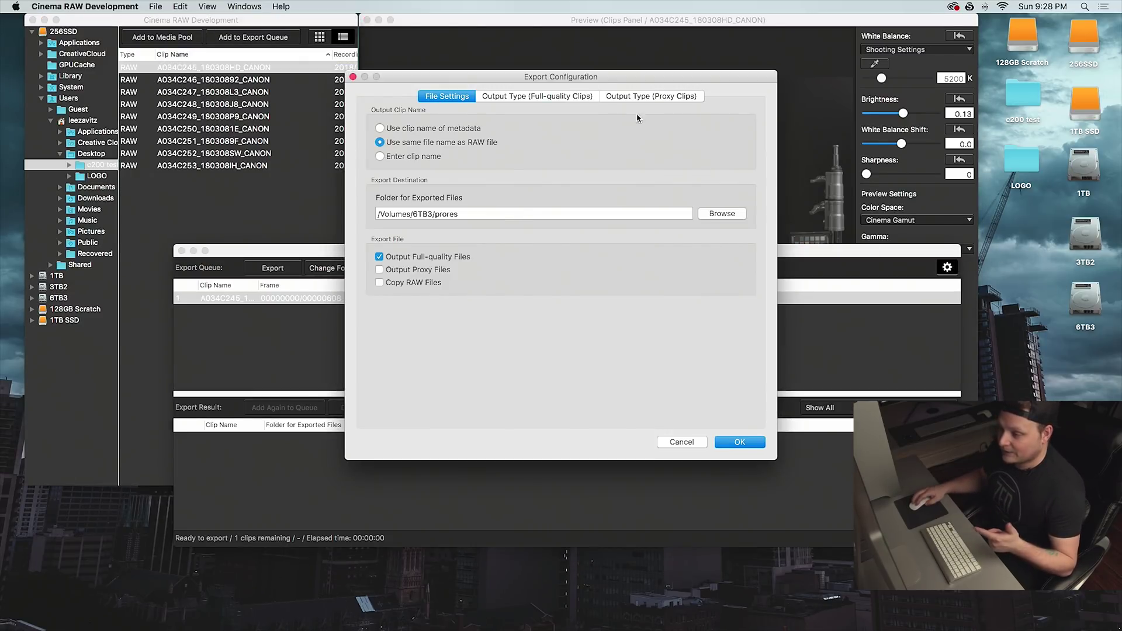
left_click(538, 97)
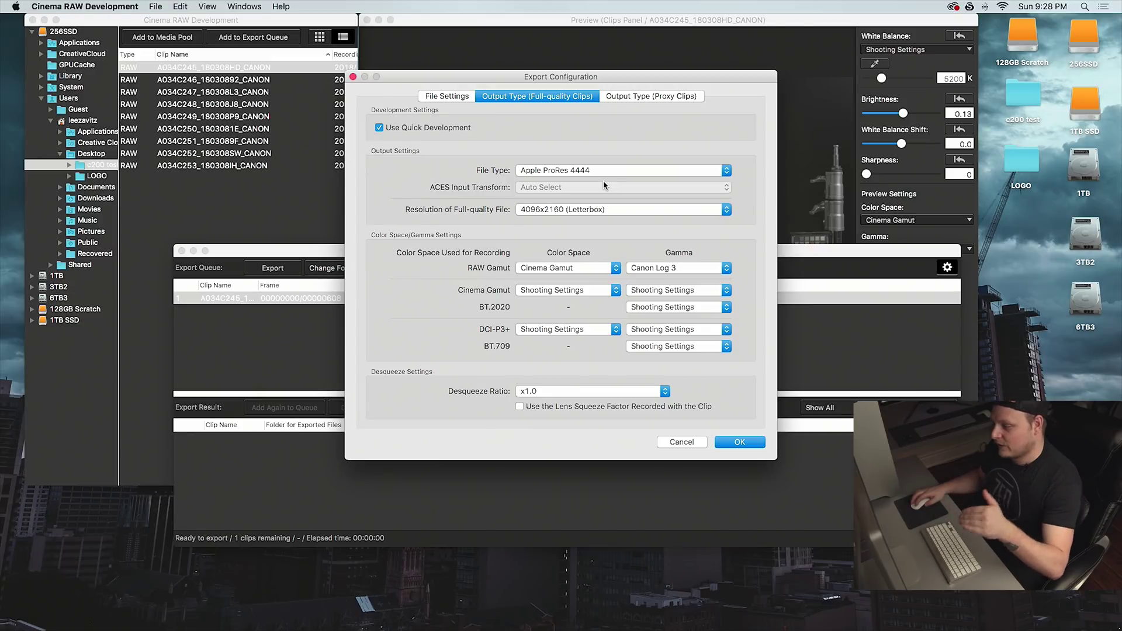
left_click(727, 274)
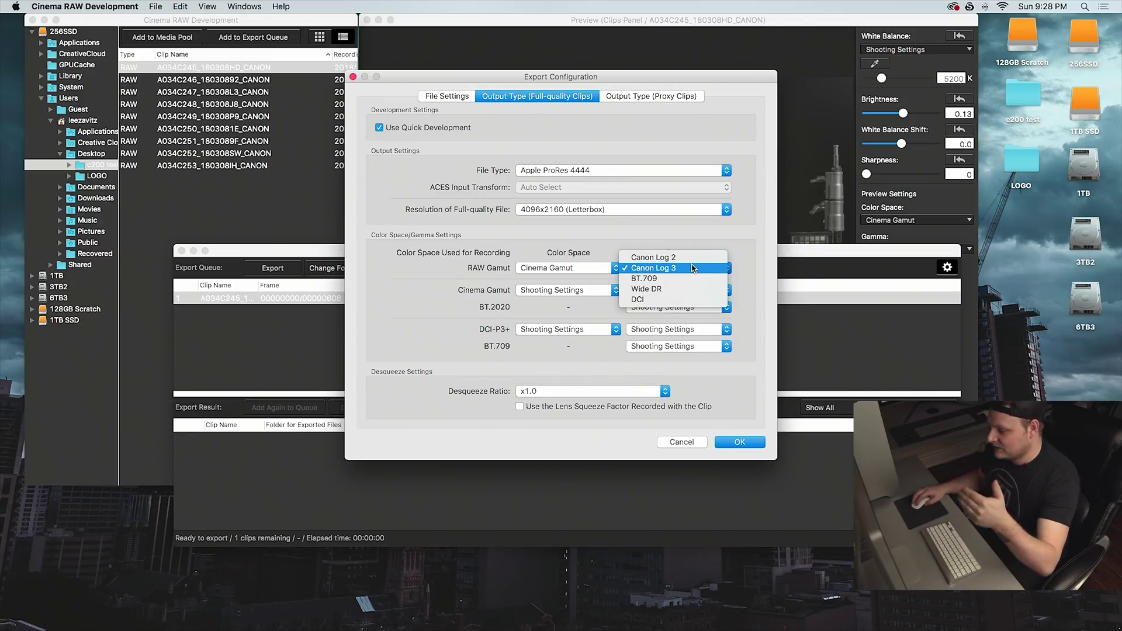
left_click(693, 269)
Confirm the export configuration, start the ProRes export, then cancel it partway.
left_click(740, 443)
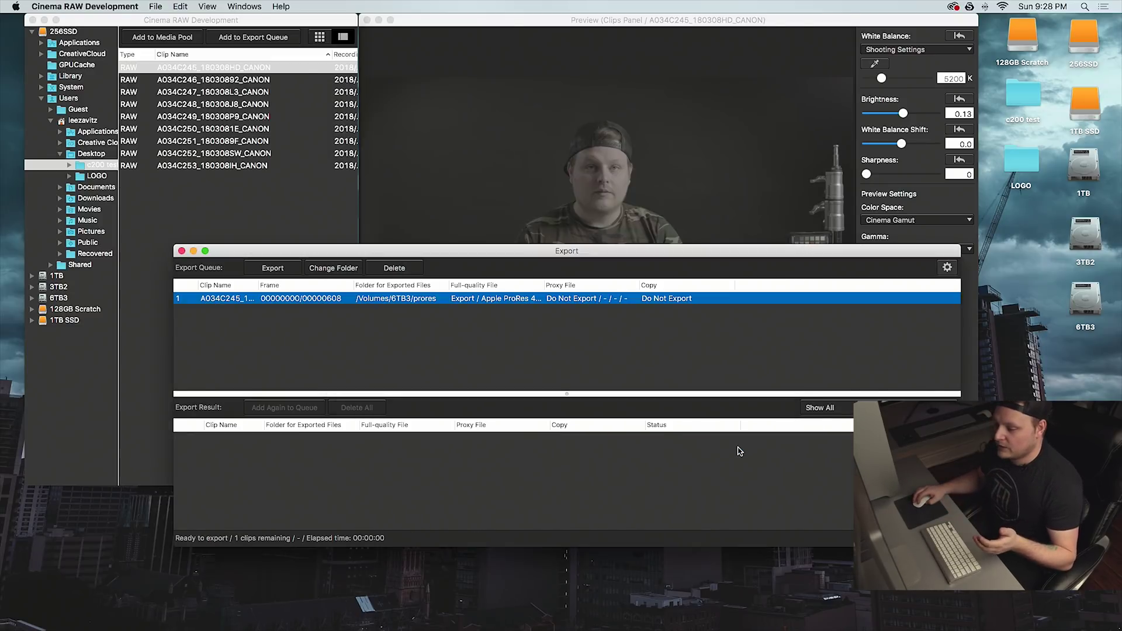
left_click(261, 267)
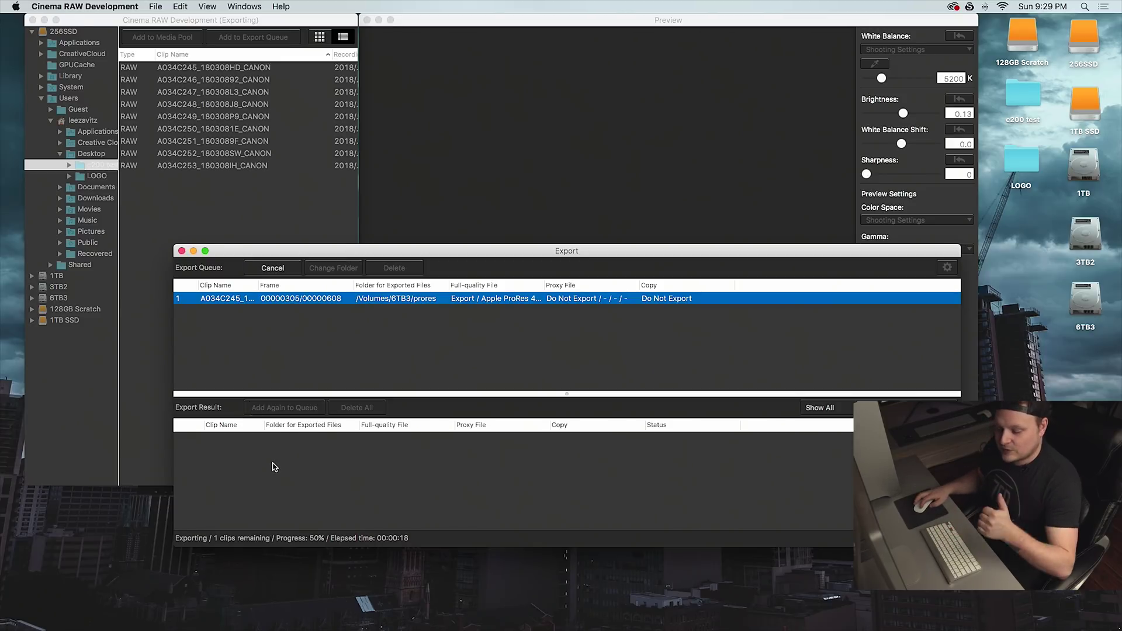
left_click(272, 268)
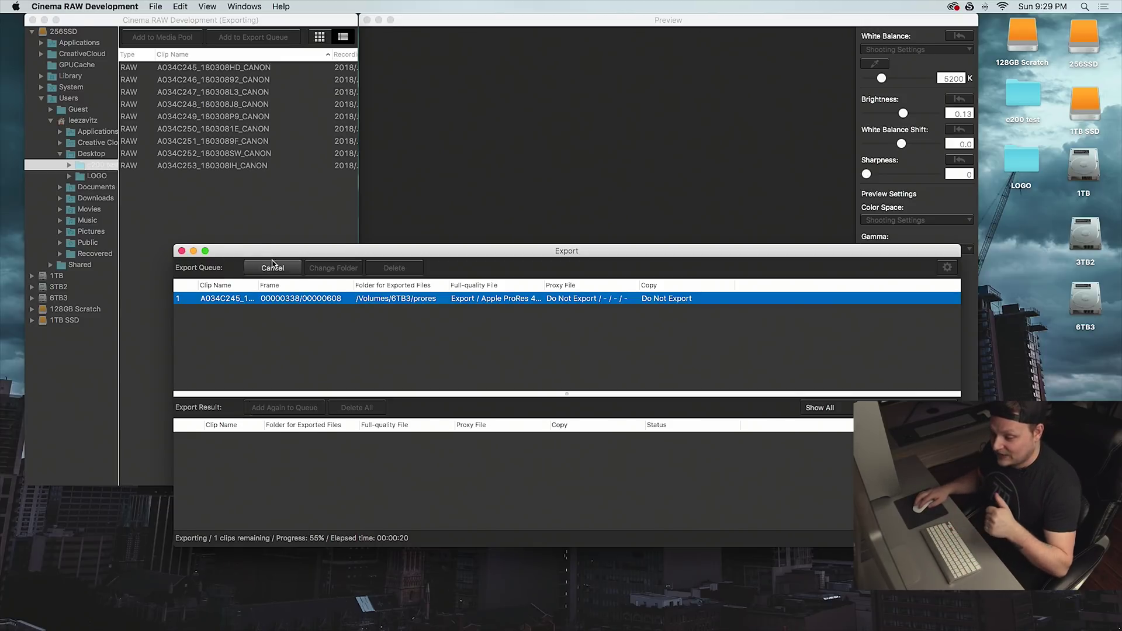
left_click(595, 218)
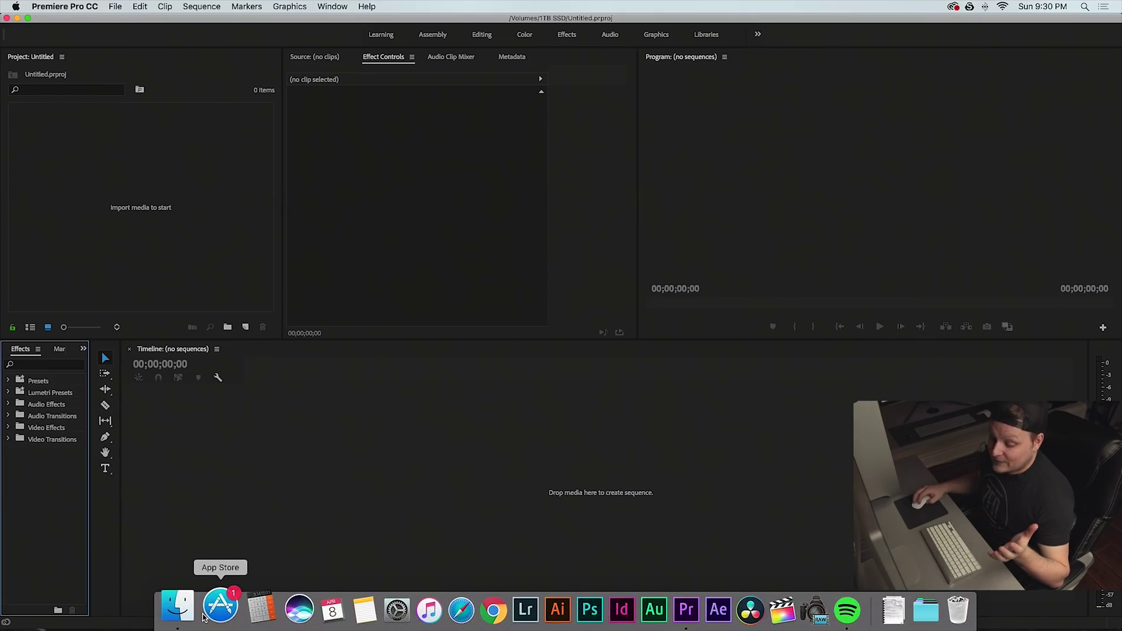
Drag the three .CRM clips from the 1TB SSD drive into the Premiere project.
left_click(182, 608)
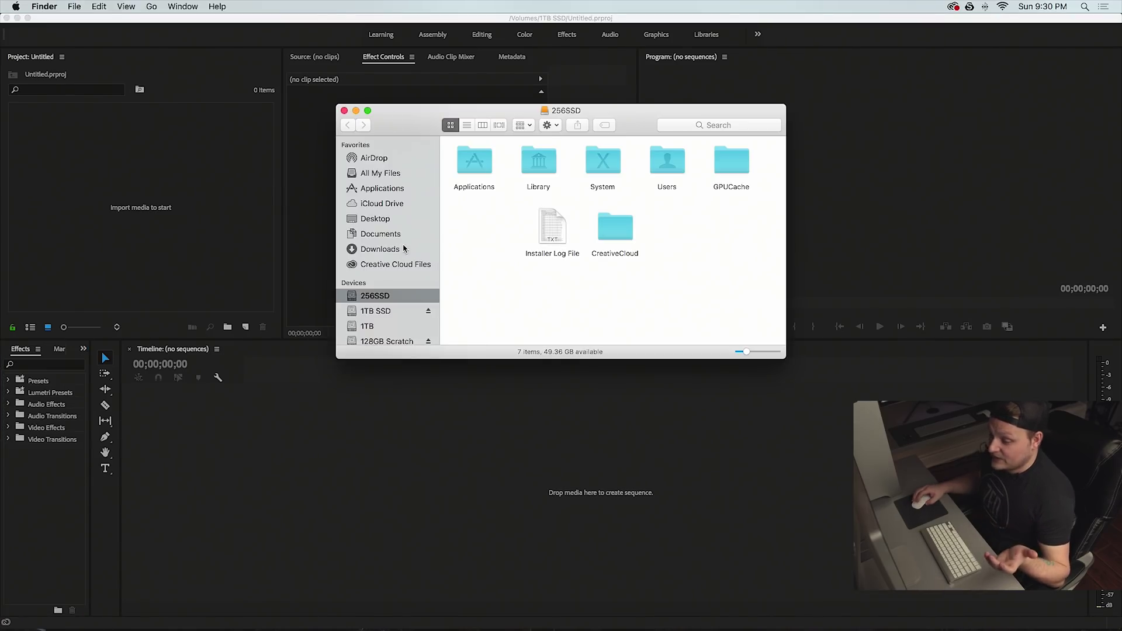
scroll(398, 285, "down", 3)
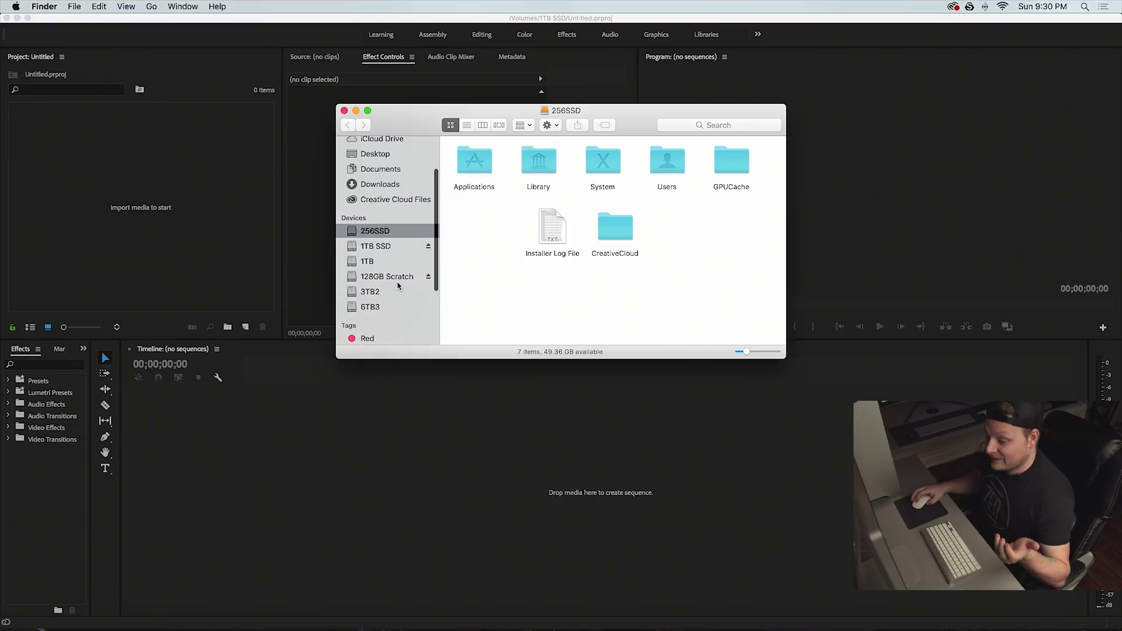
left_click(375, 247)
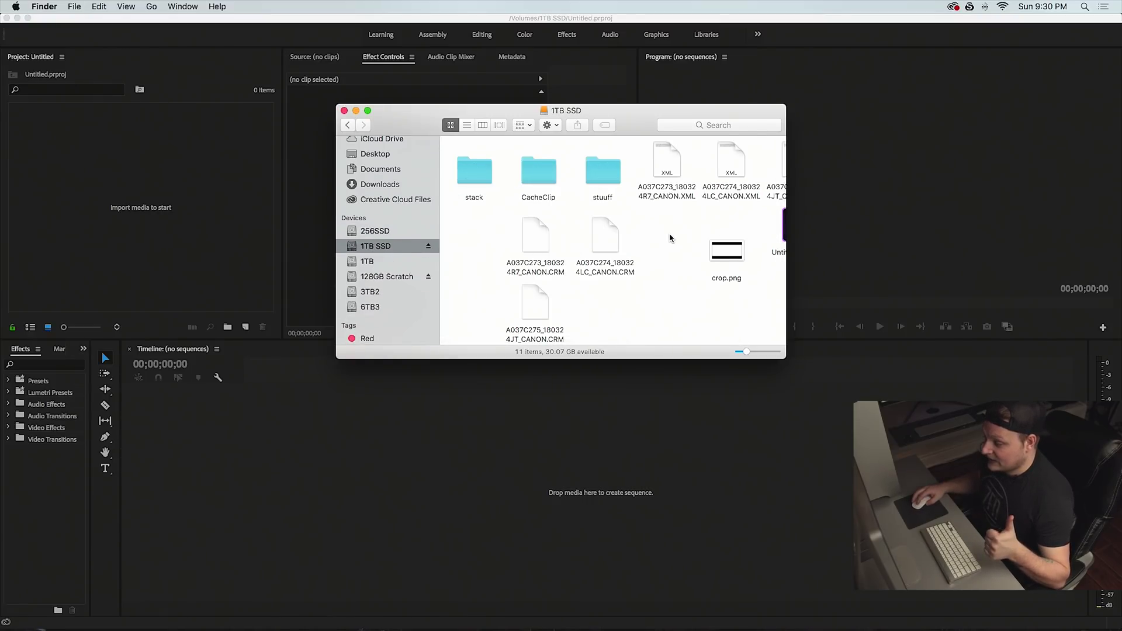
left_click_drag(666, 221, 43, 138)
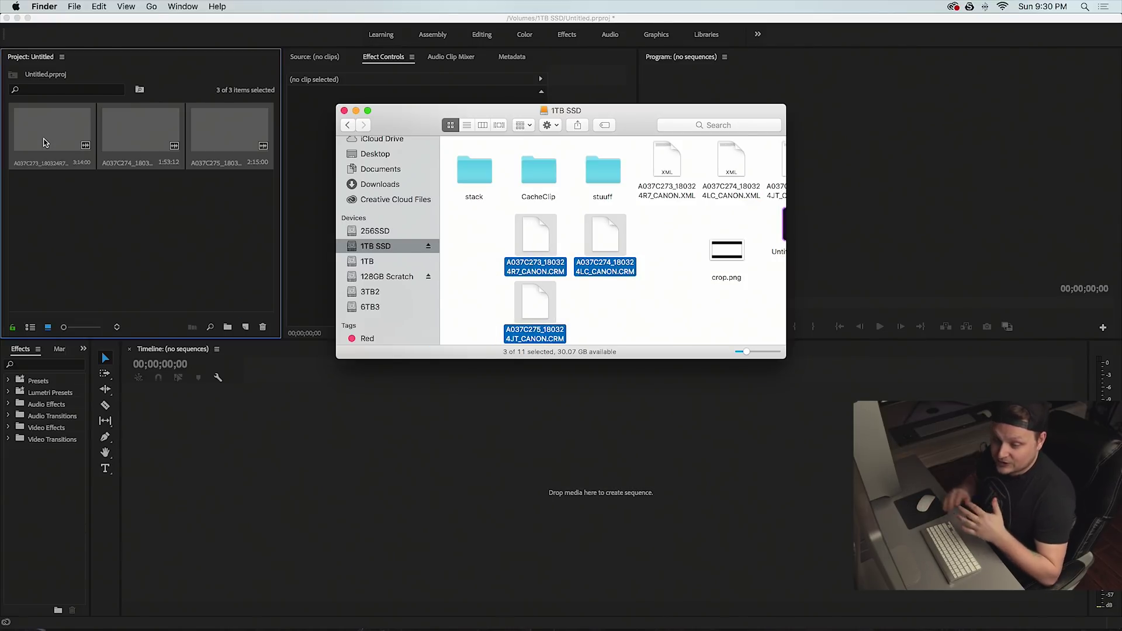
left_click(129, 123)
Play clip A037C274_180324LC_CANON.CRM in the Source monitor at Full playback resolution.
double_click(128, 123)
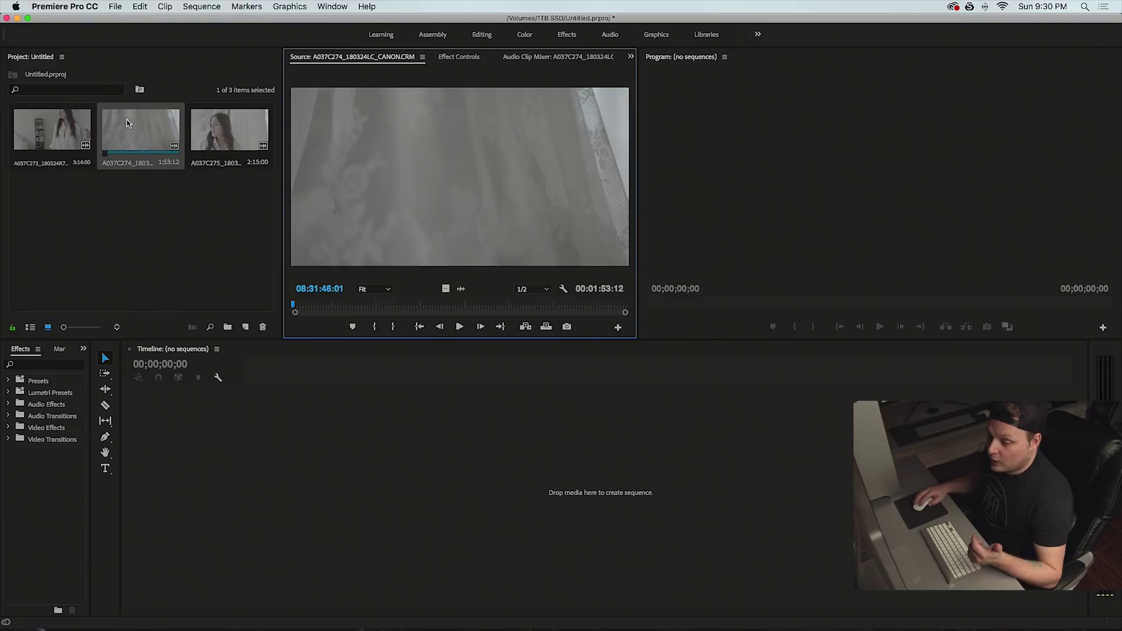
left_click_drag(381, 306, 407, 305)
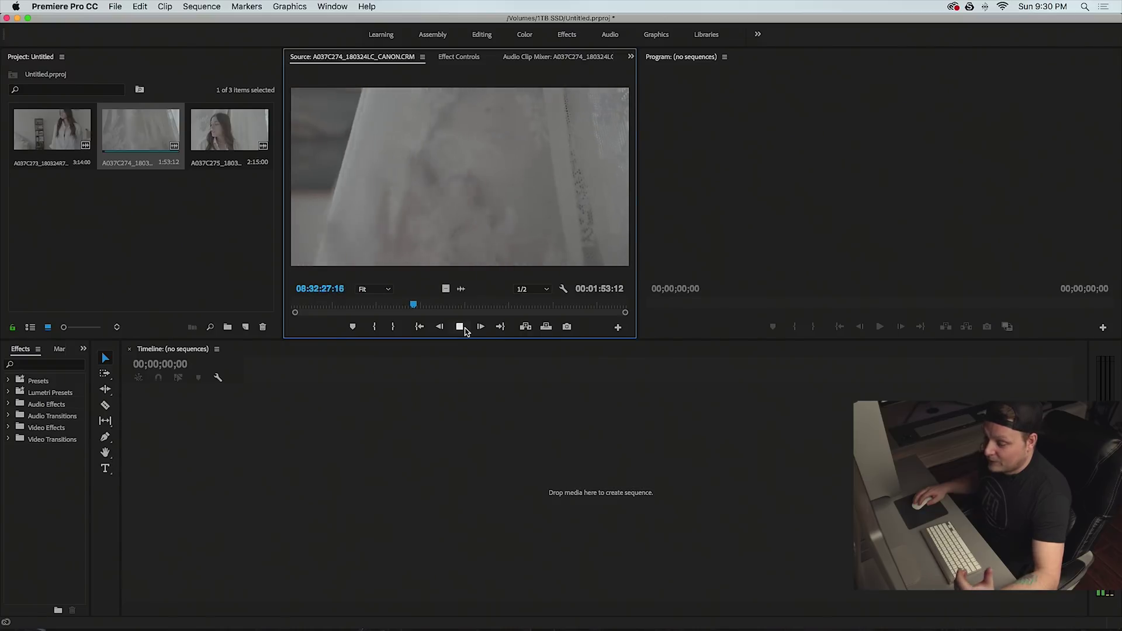
left_click(459, 327)
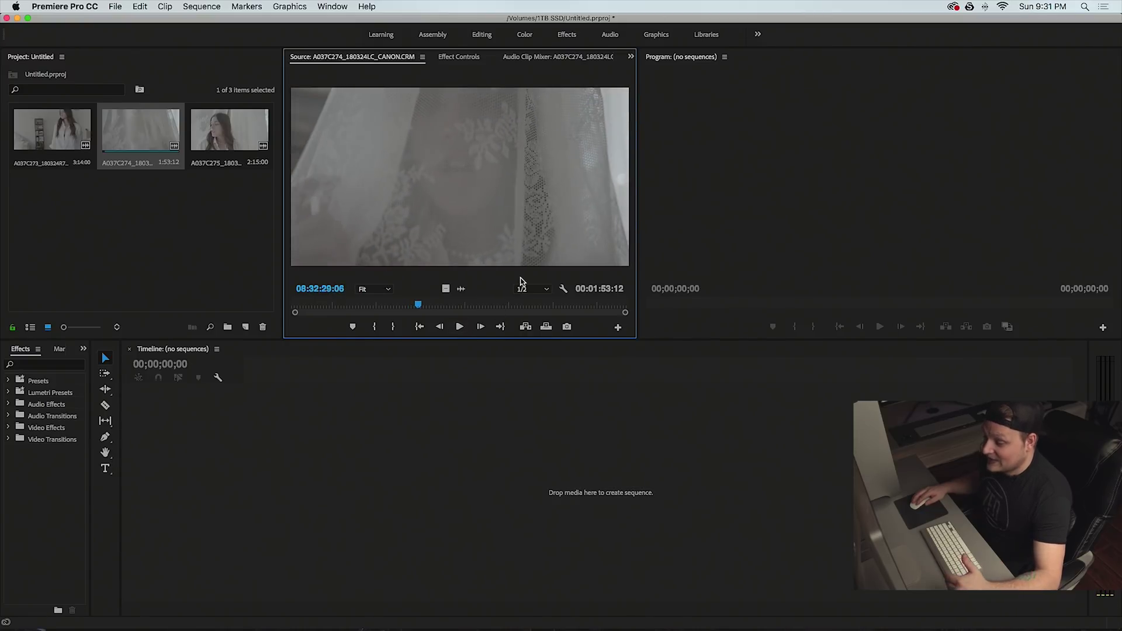
left_click(529, 289)
left_click(538, 279)
left_click(461, 329)
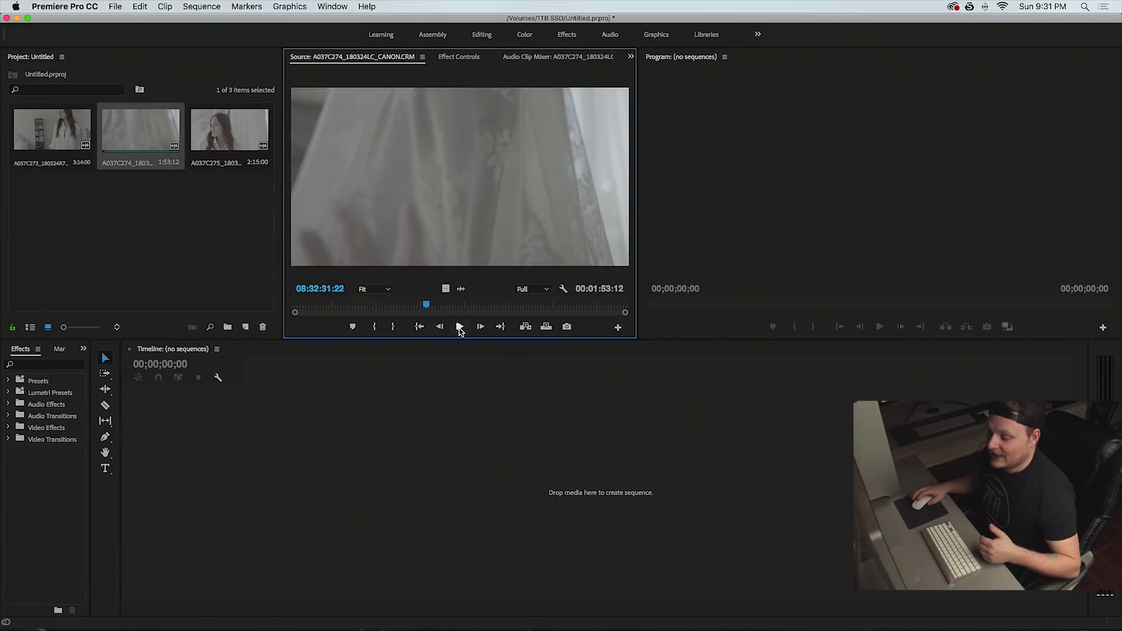
left_click(460, 327)
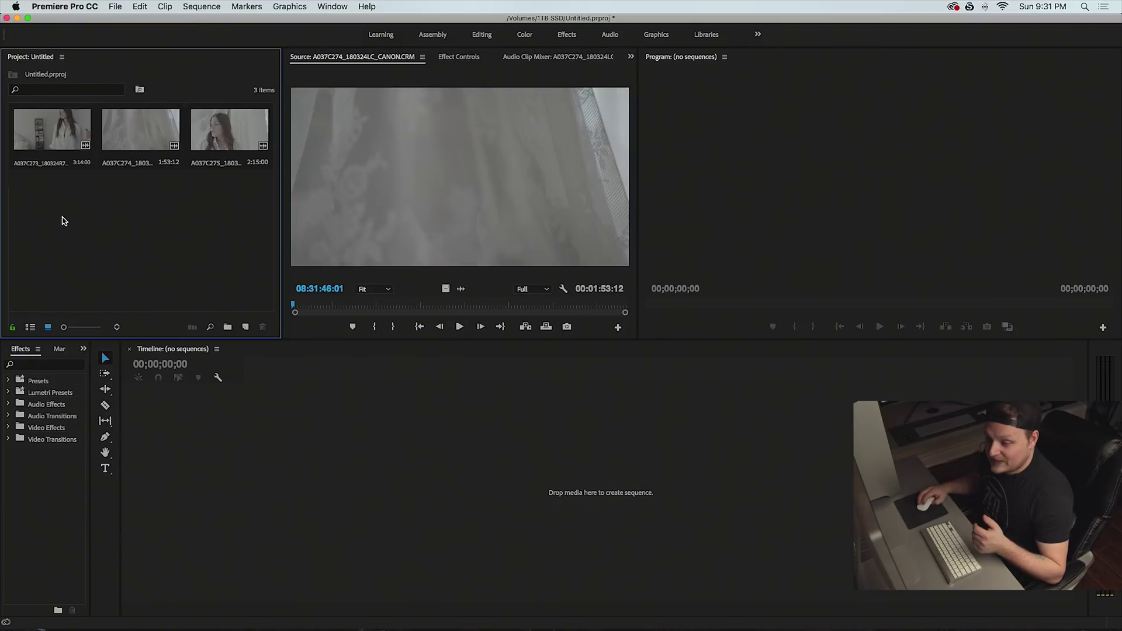
Create a new sequence from clip A037C274_180324LC_CANON and check its file properties.
right_click(124, 130)
left_click(174, 349)
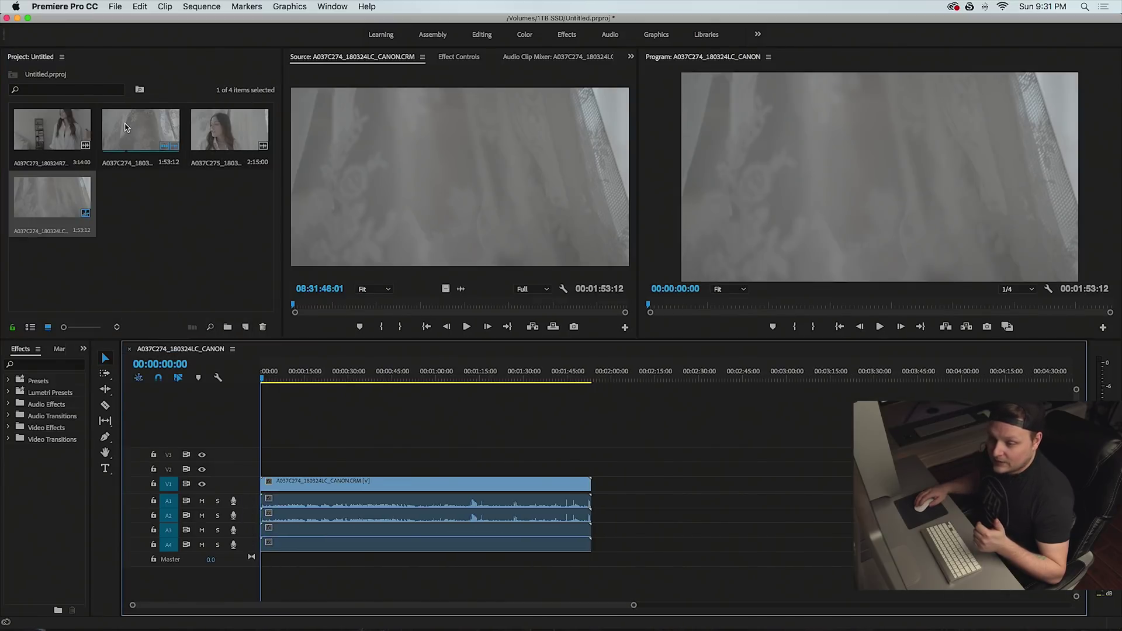
right_click(127, 127)
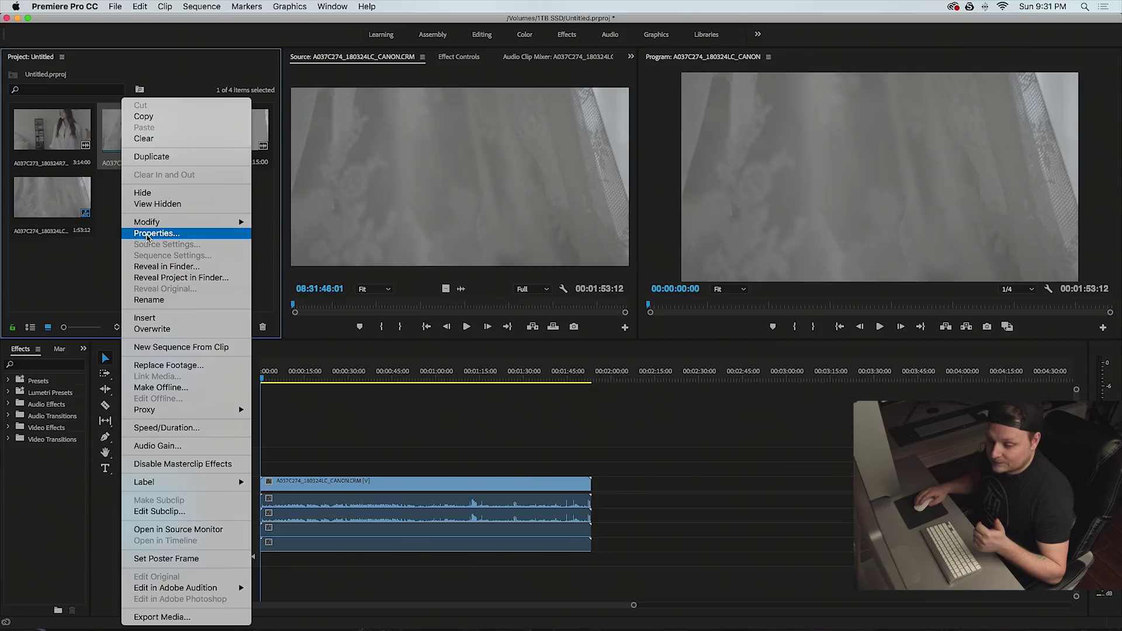
left_click(147, 233)
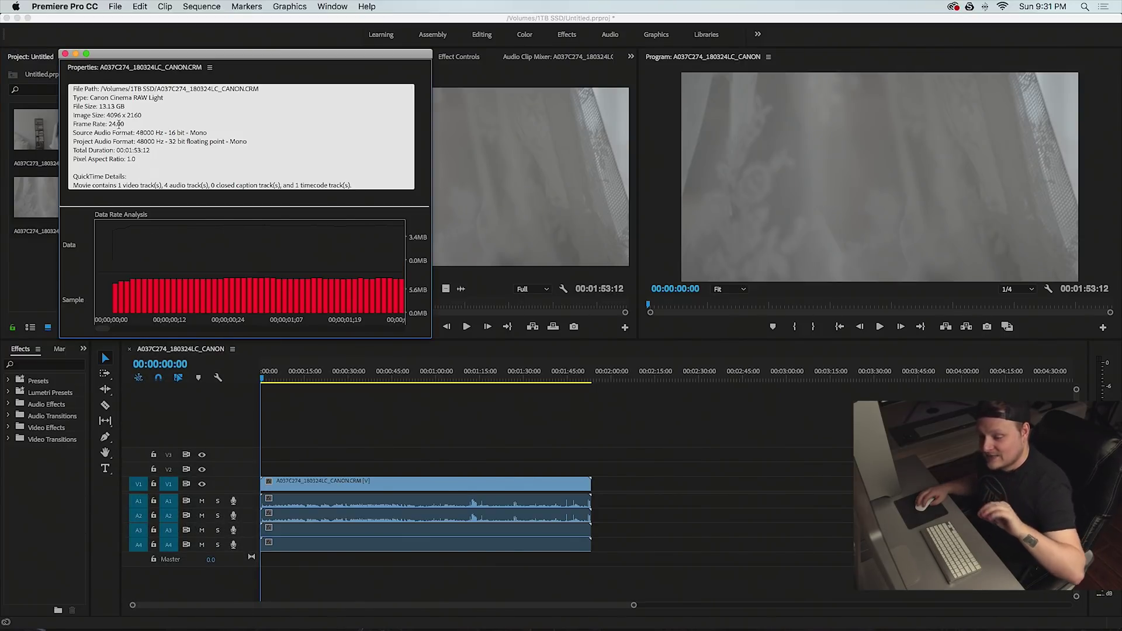
key("cmd+w")
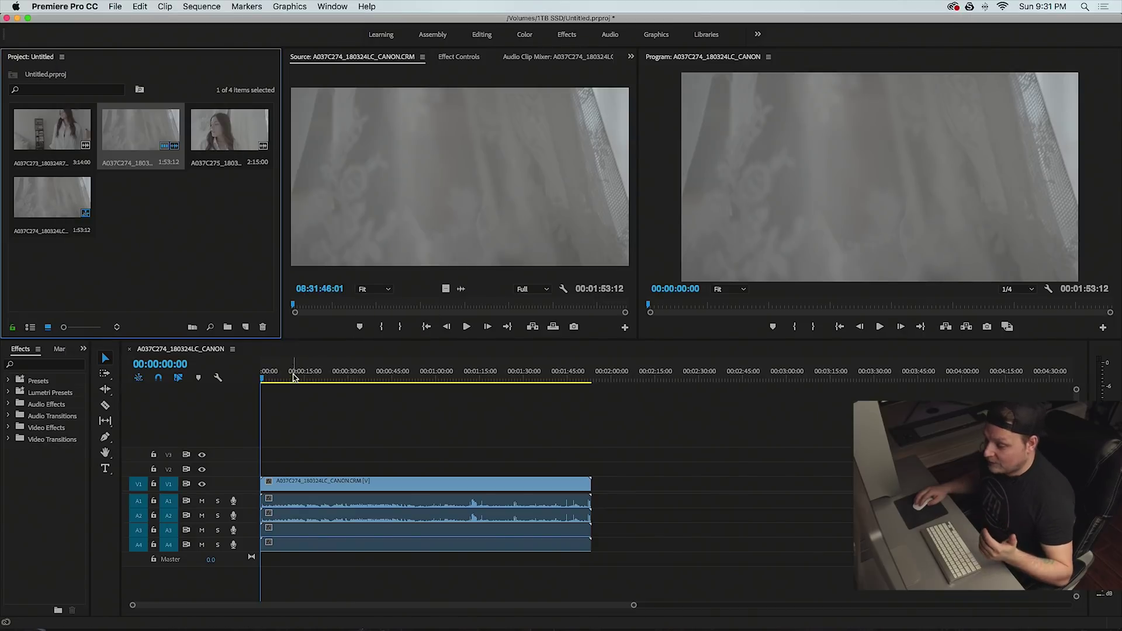
Play the sequence around 0:48 at 1/2 resolution, then show the clip's RAW source settings.
left_click_drag(294, 377, 405, 395)
key("space")
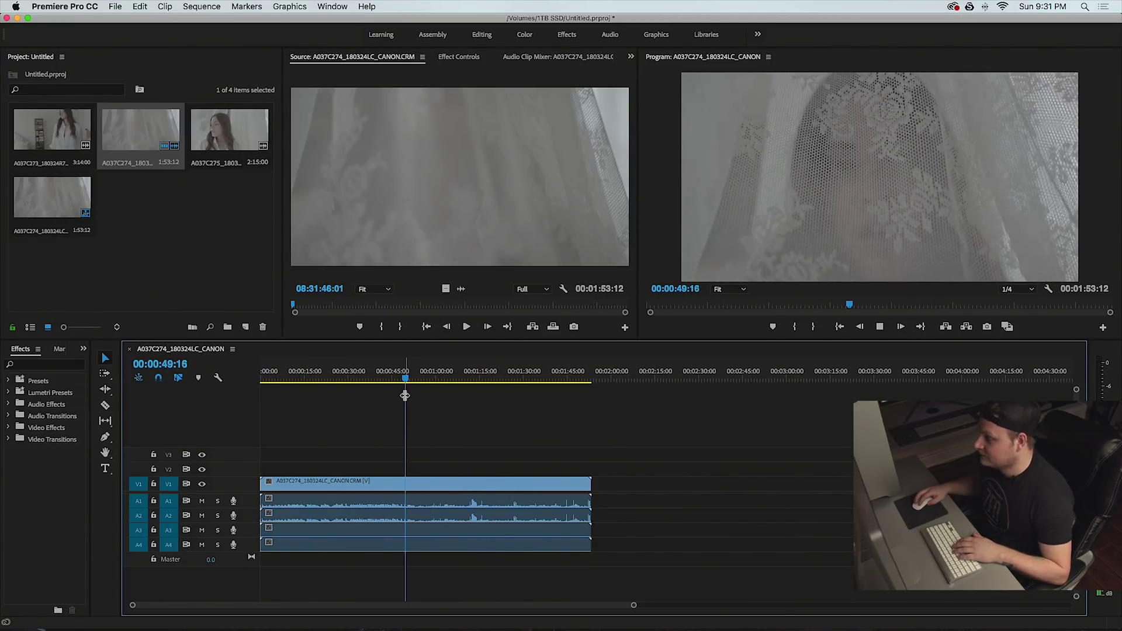
key("space")
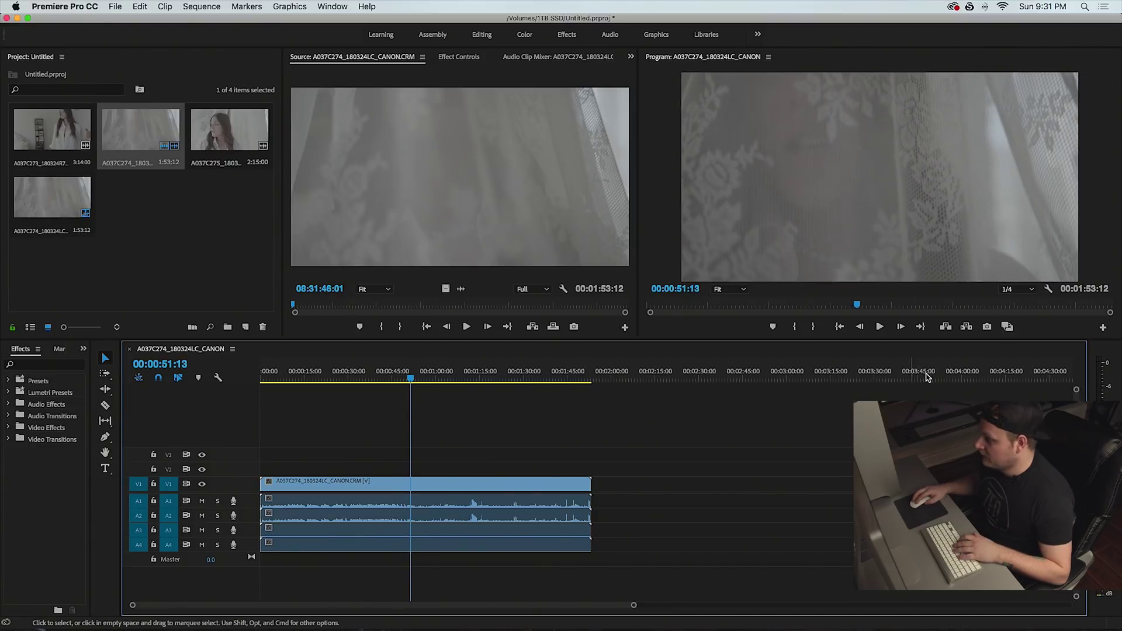
left_click(1018, 290)
left_click(1017, 313)
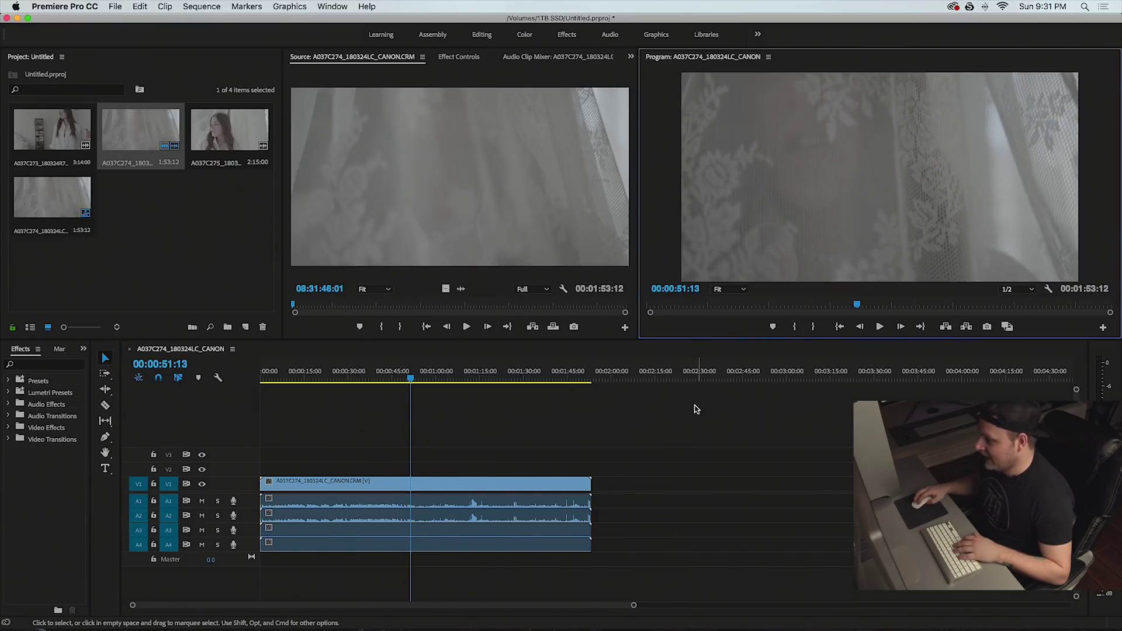
key("space")
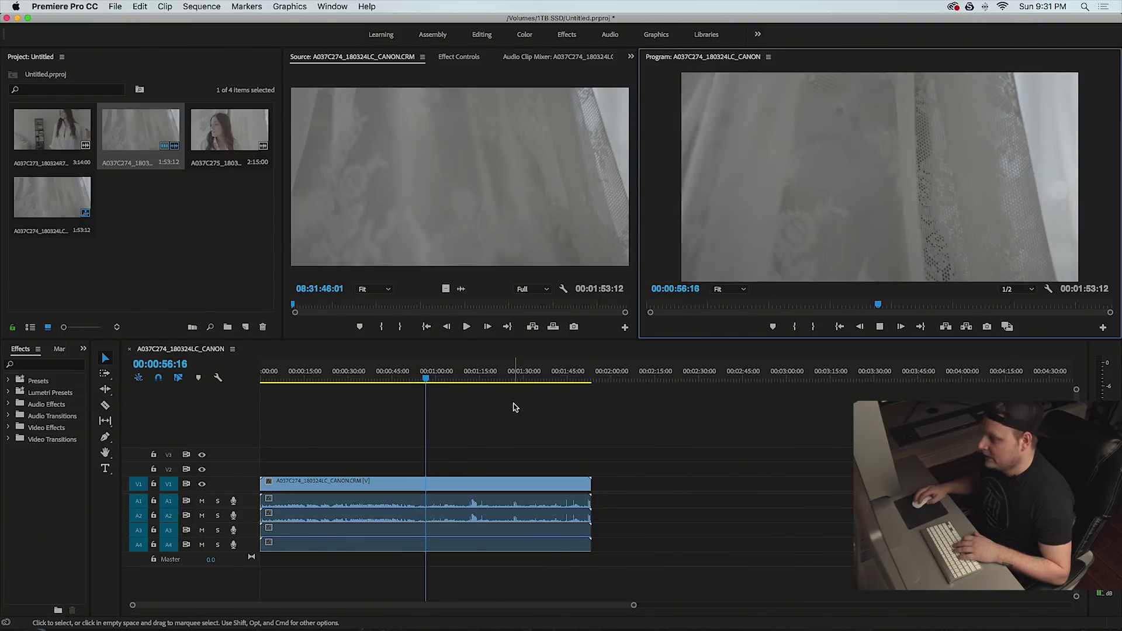
key("space")
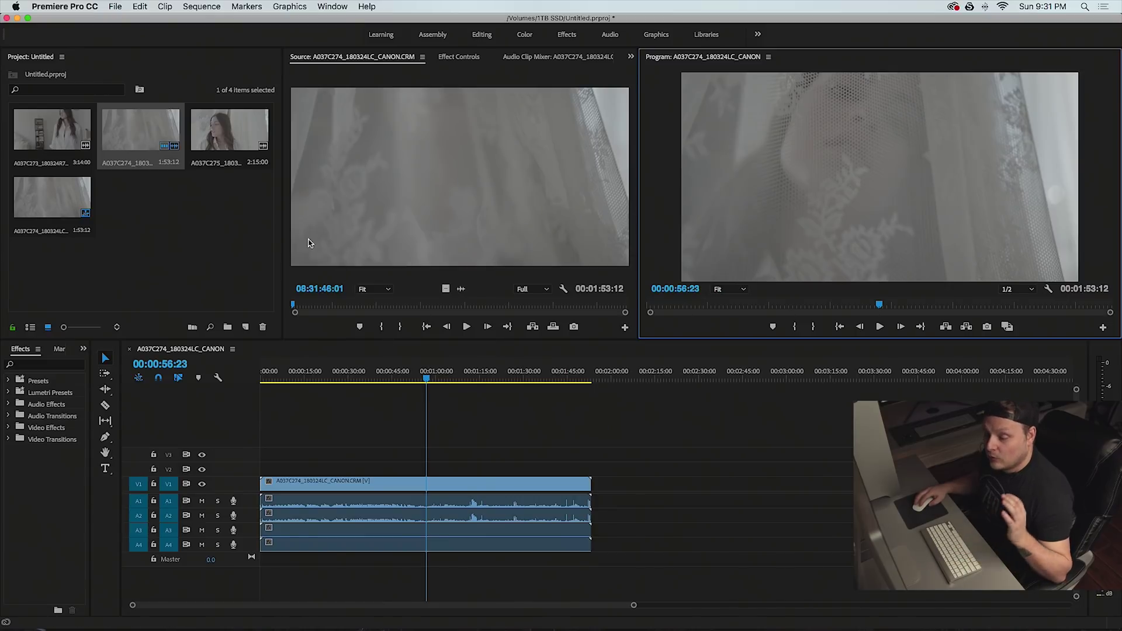
left_click(153, 130)
In the clip's Cinema RAW Light source settings, choose Canon Log 3 gamma and exposure 1.0.
left_click(451, 58)
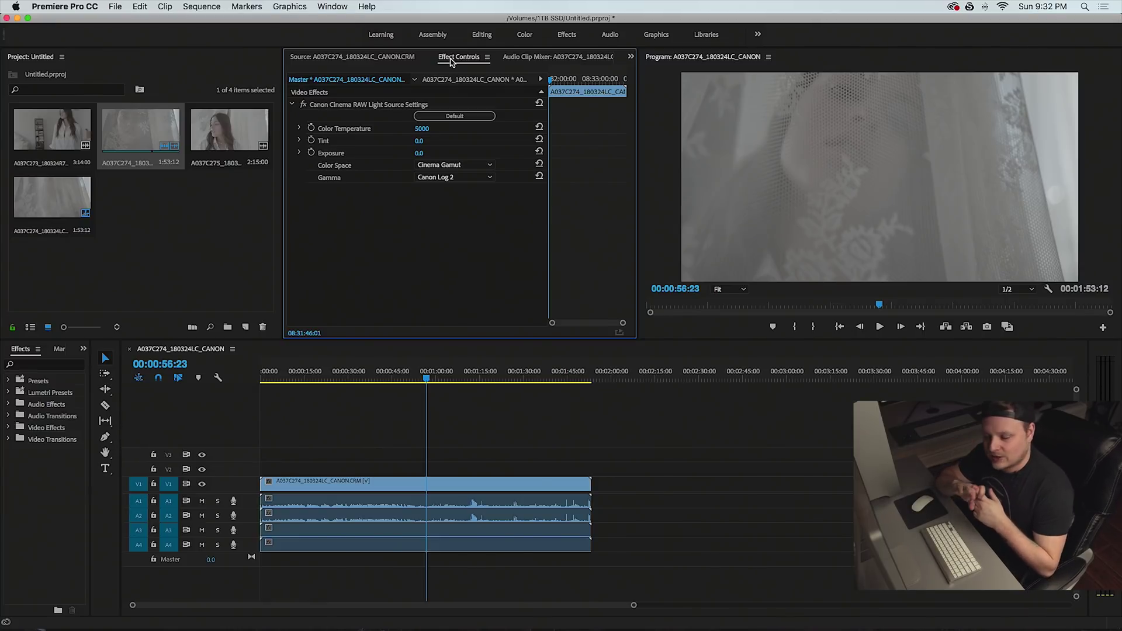
left_click(440, 178)
left_click(440, 202)
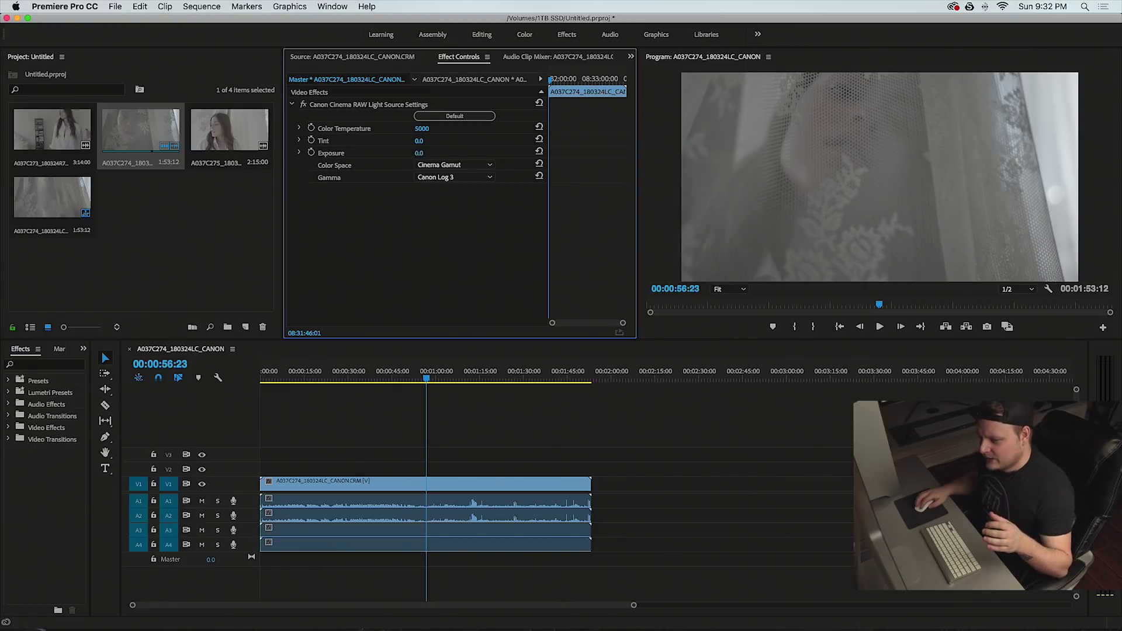
left_click(420, 152)
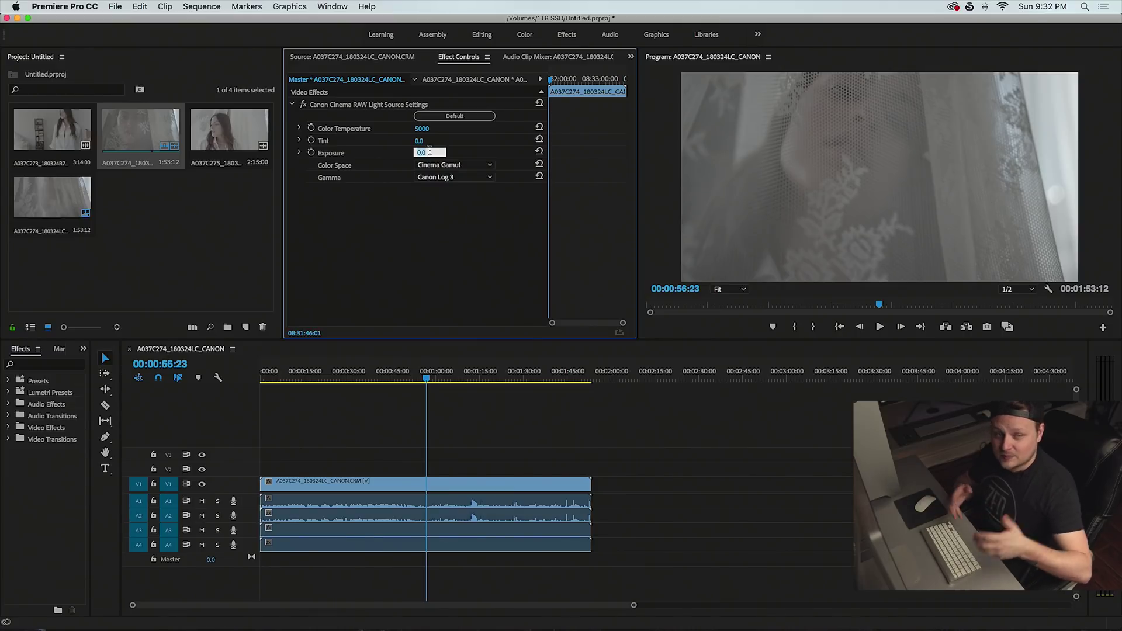
left_click(433, 151)
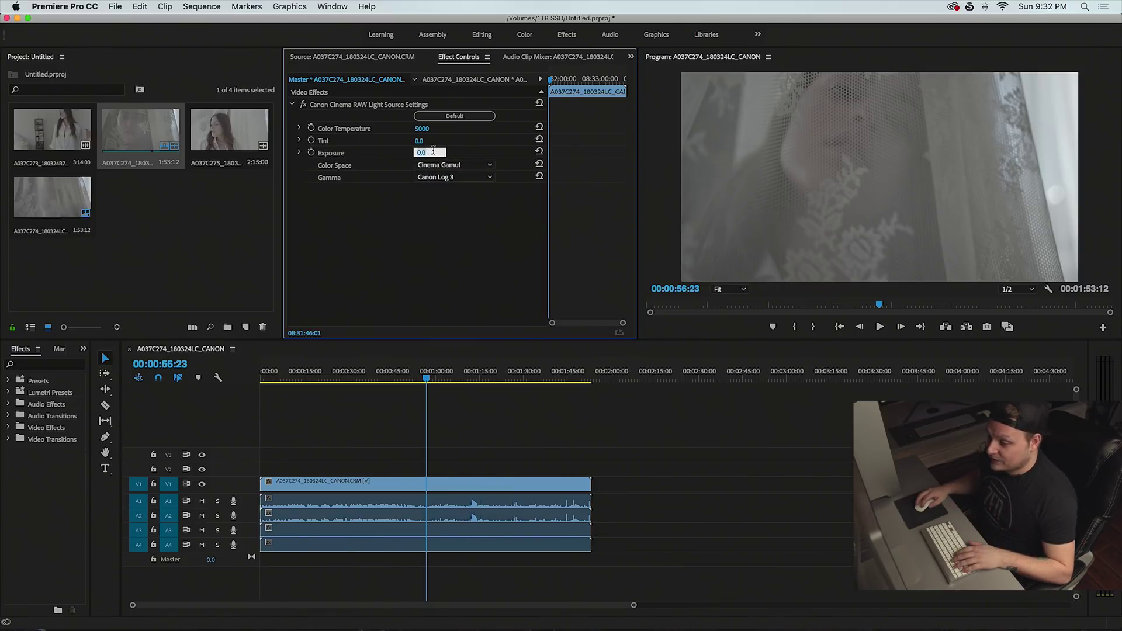
key("Return")
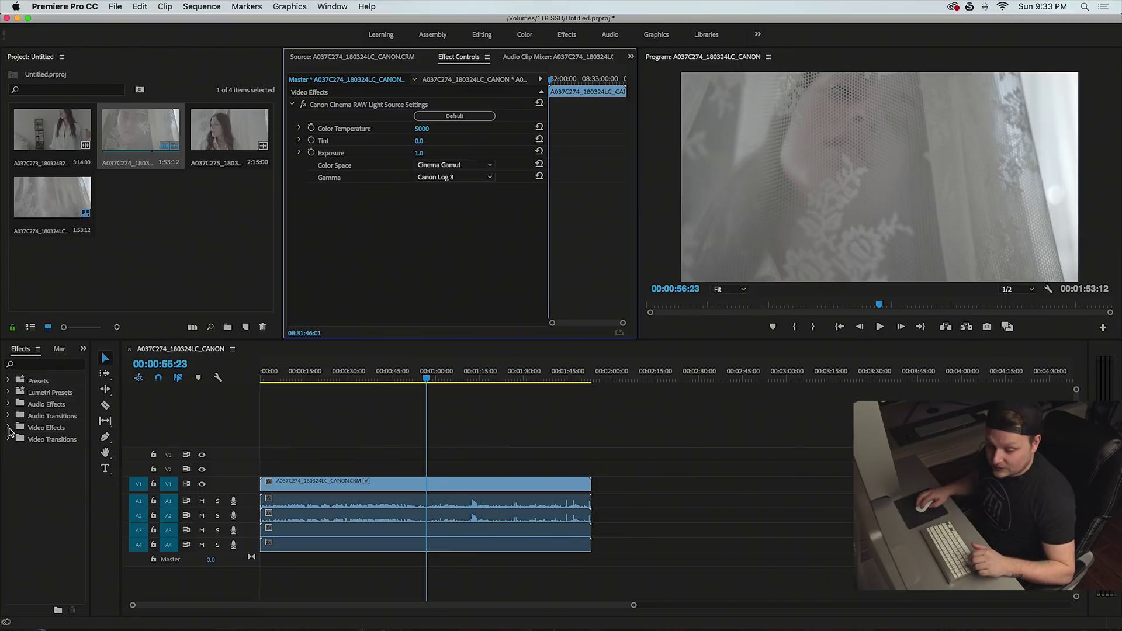
left_click(8, 429)
left_click(340, 485)
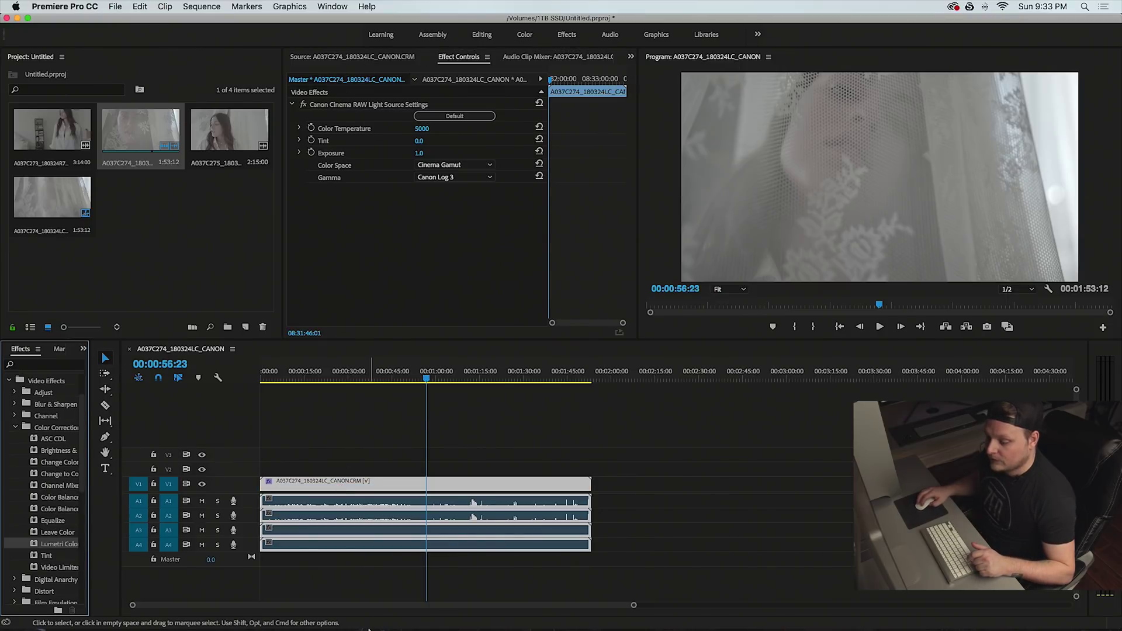
Set Lumetri Basic Correction: contrast 99, highlights -65, shadows -56, blacks -58, saturation 168.
left_click(345, 488)
left_click(292, 180)
scroll(295, 187, "down", 1)
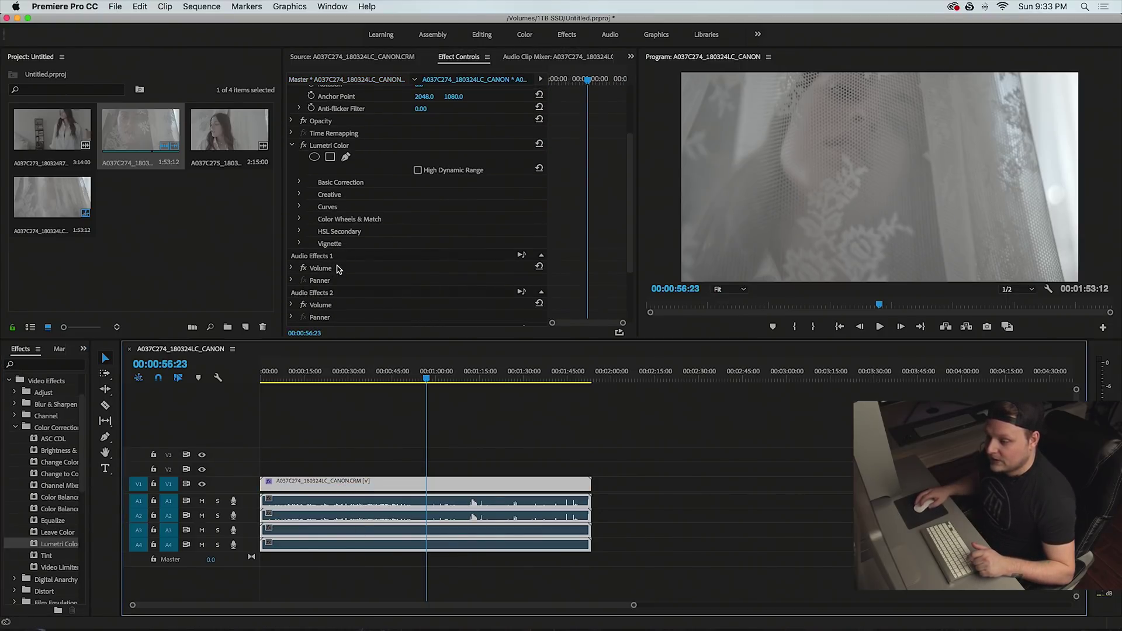
left_click(298, 183)
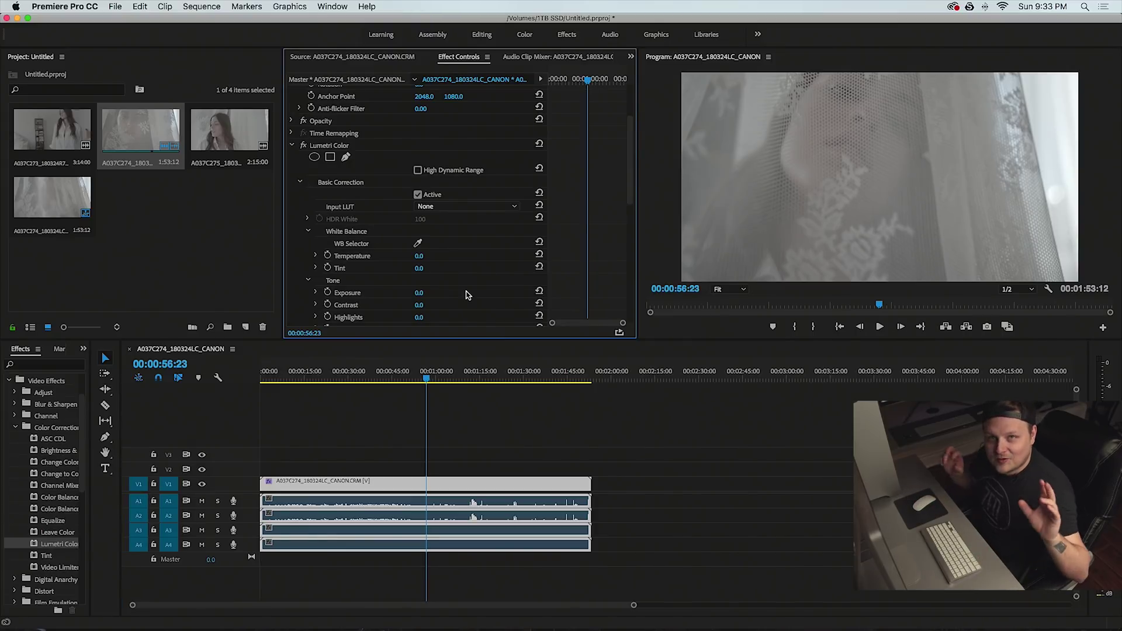
scroll(450, 287, "down", 3)
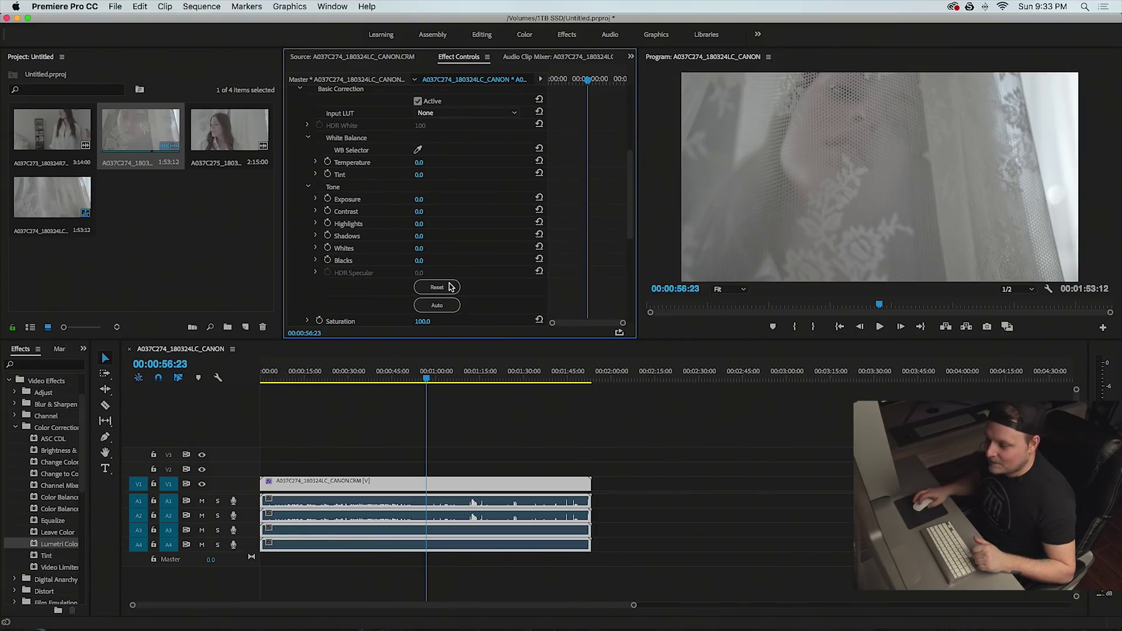
left_click_drag(420, 212, 385, 236)
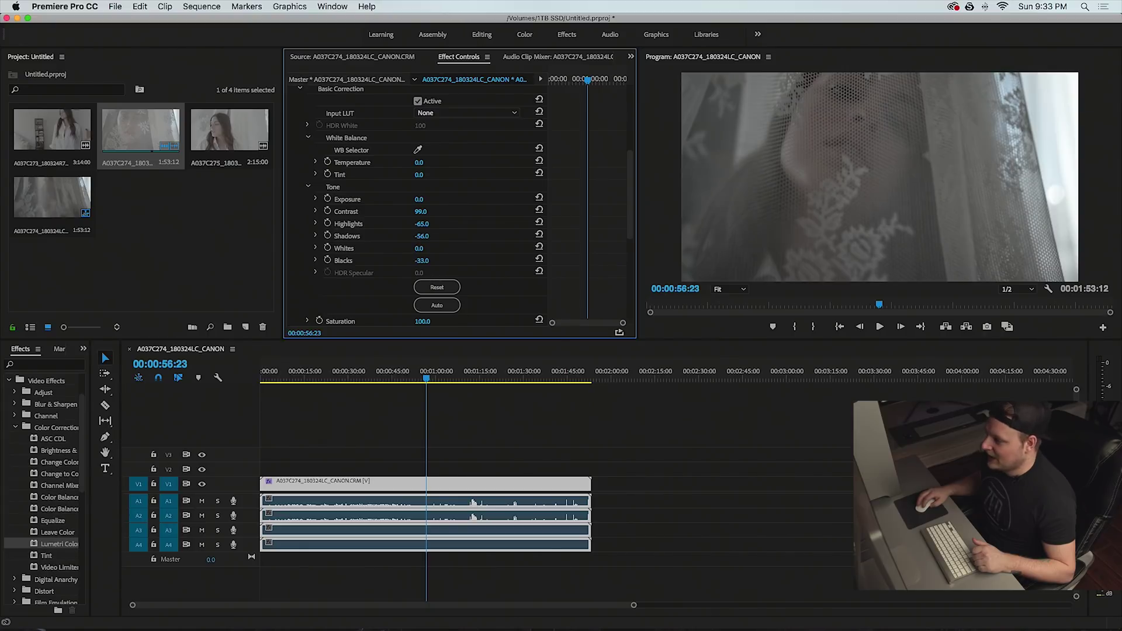
scroll(430, 261, "down", 3)
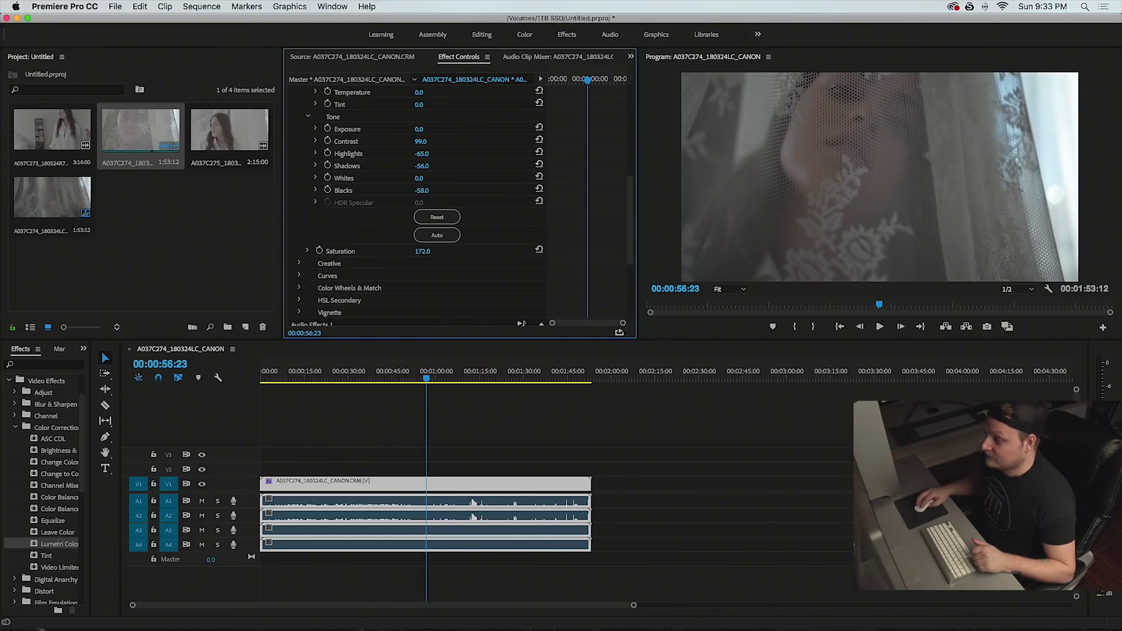
left_click_drag(423, 251, 420, 252)
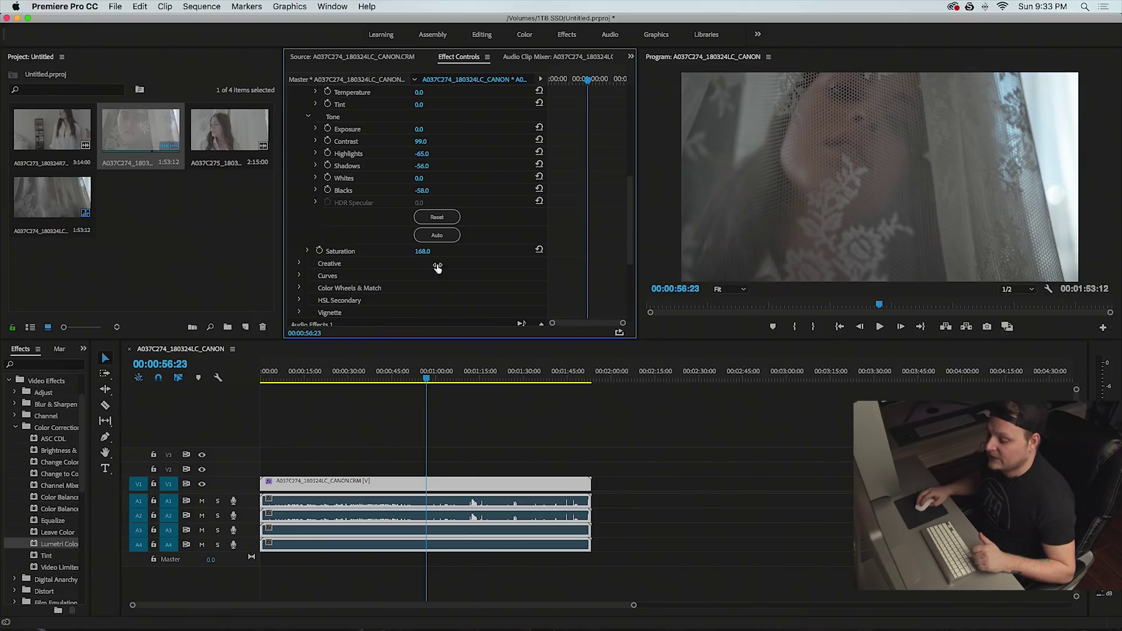
left_click(391, 382)
key("space")
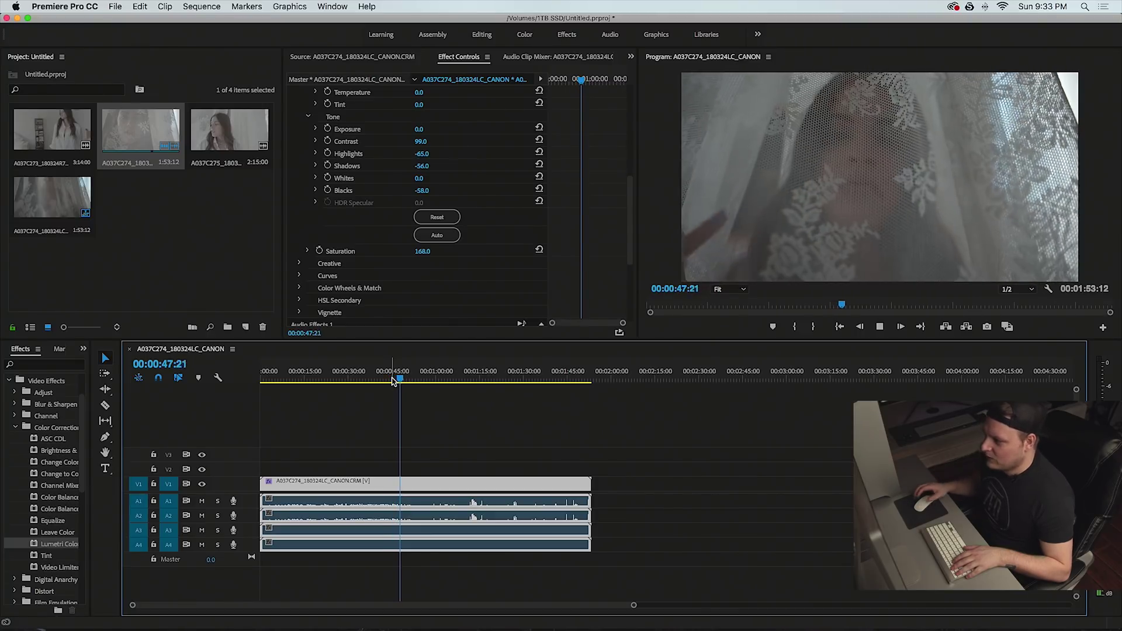
At 00:00:53:05, nudge the Lumetri Highlights, Midtones and Shadows color wheels.
key("space")
scroll(363, 258, "down", 4)
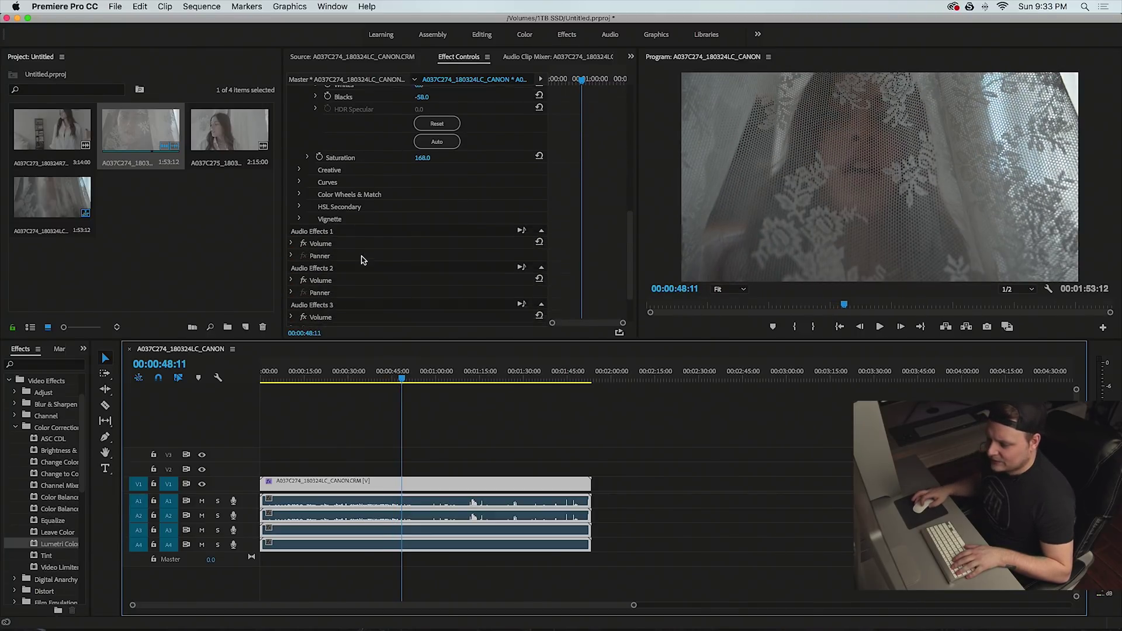
left_click(414, 379)
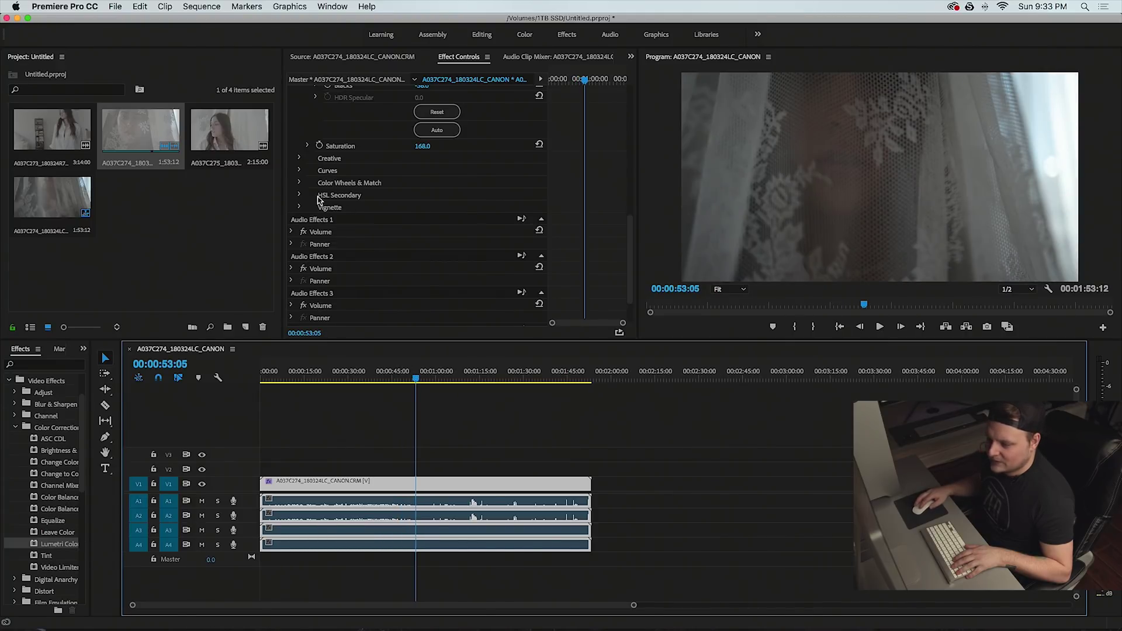
left_click(300, 182)
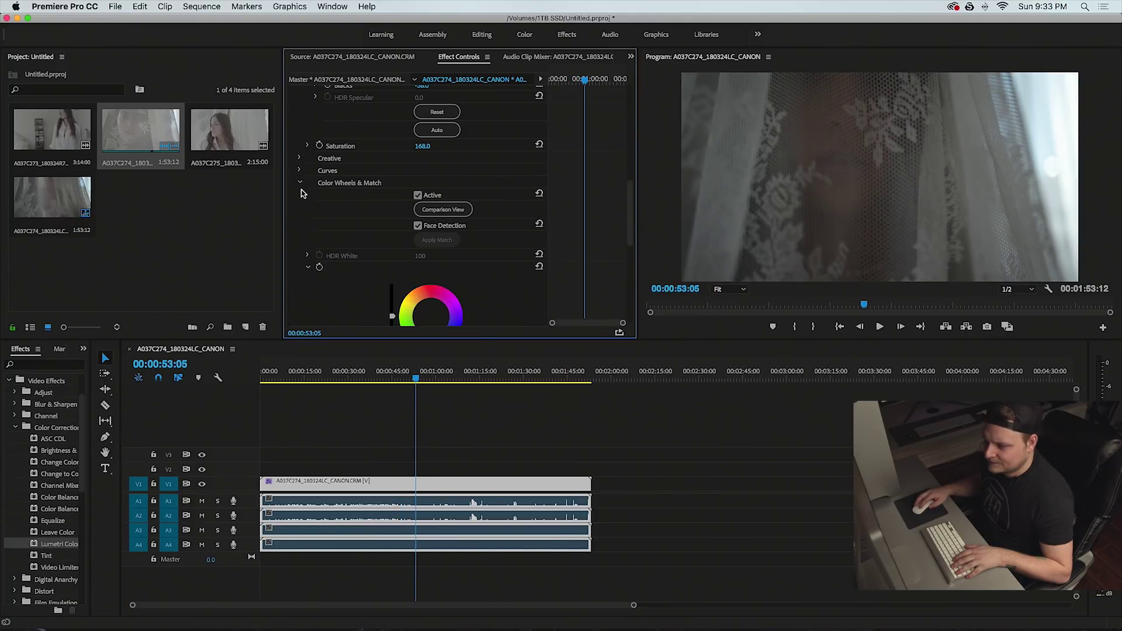
scroll(302, 201, "down", 6)
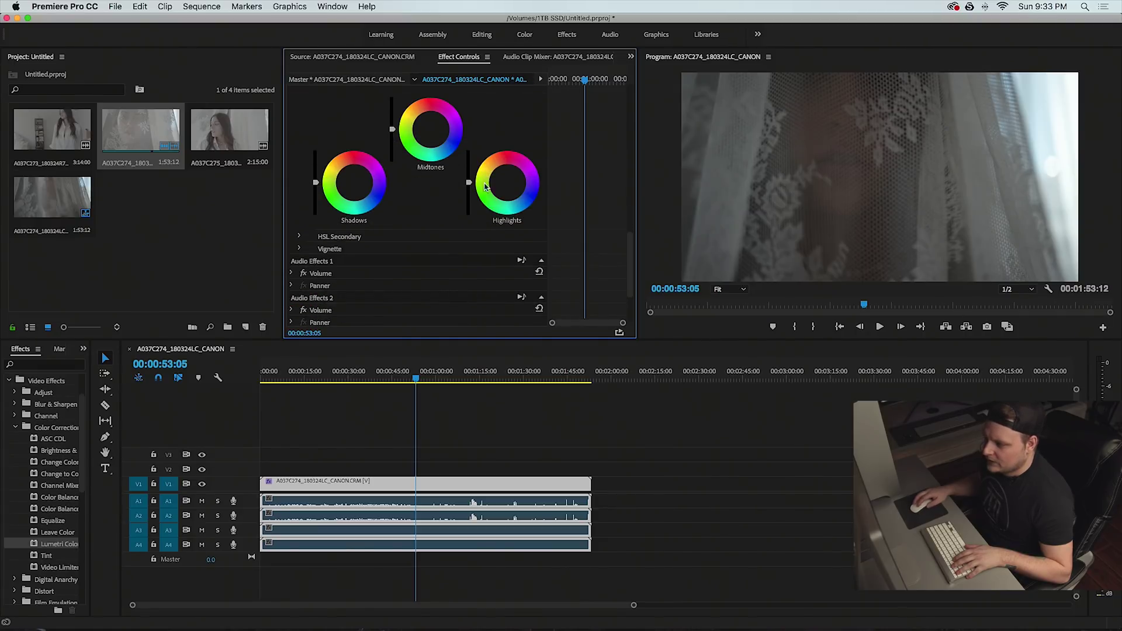
left_click(509, 186)
left_click_drag(508, 181, 509, 178)
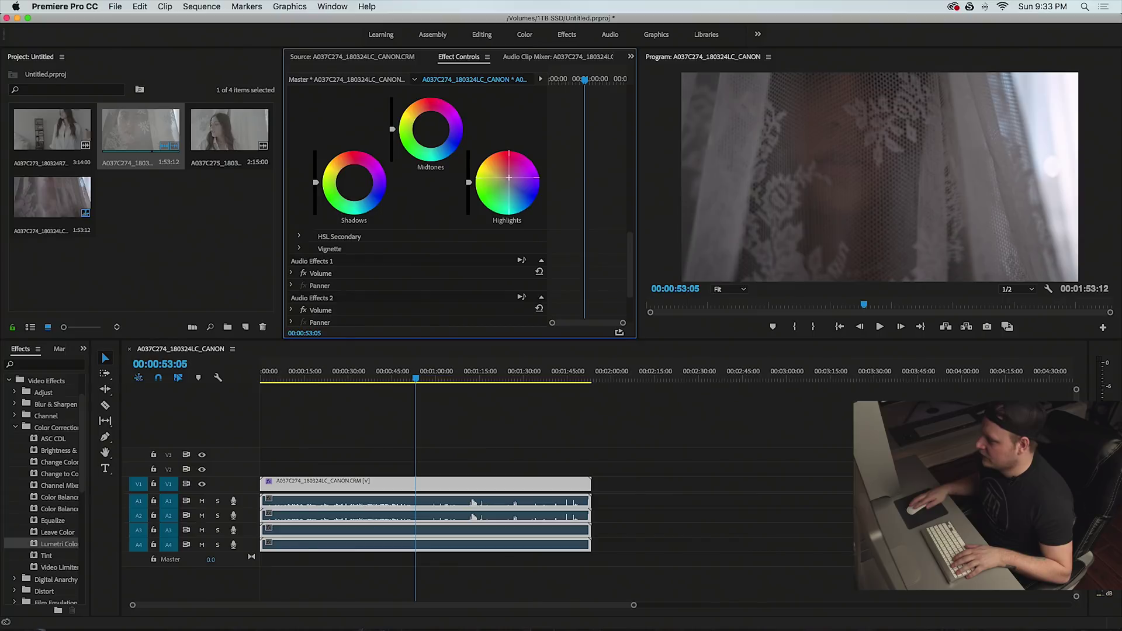
scroll(431, 201, "up", 3)
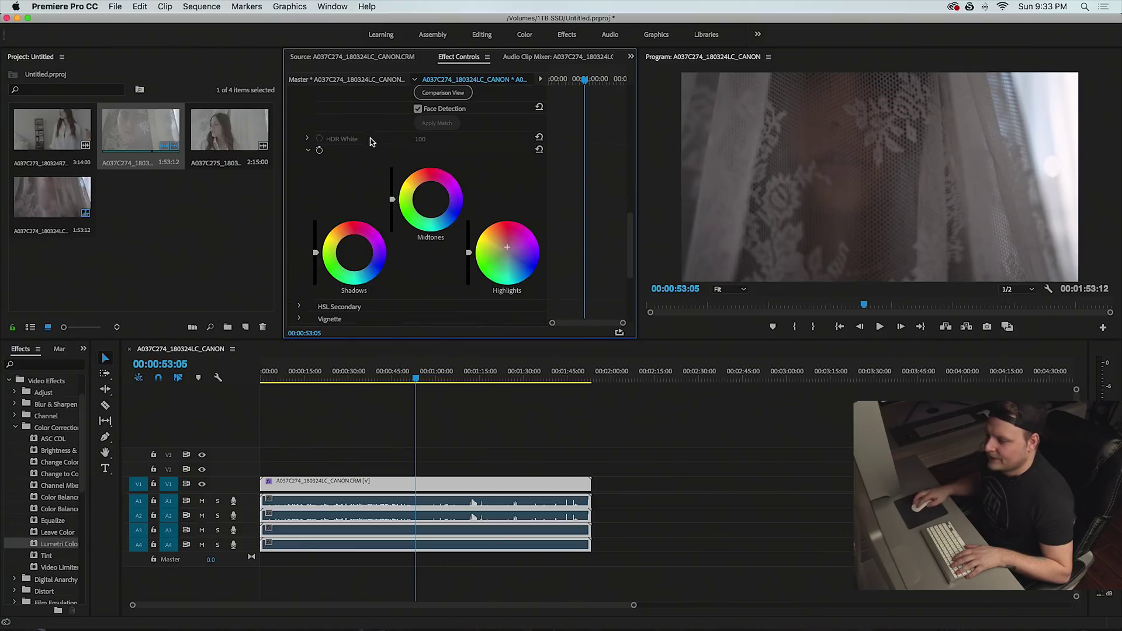
left_click_drag(432, 202, 431, 199)
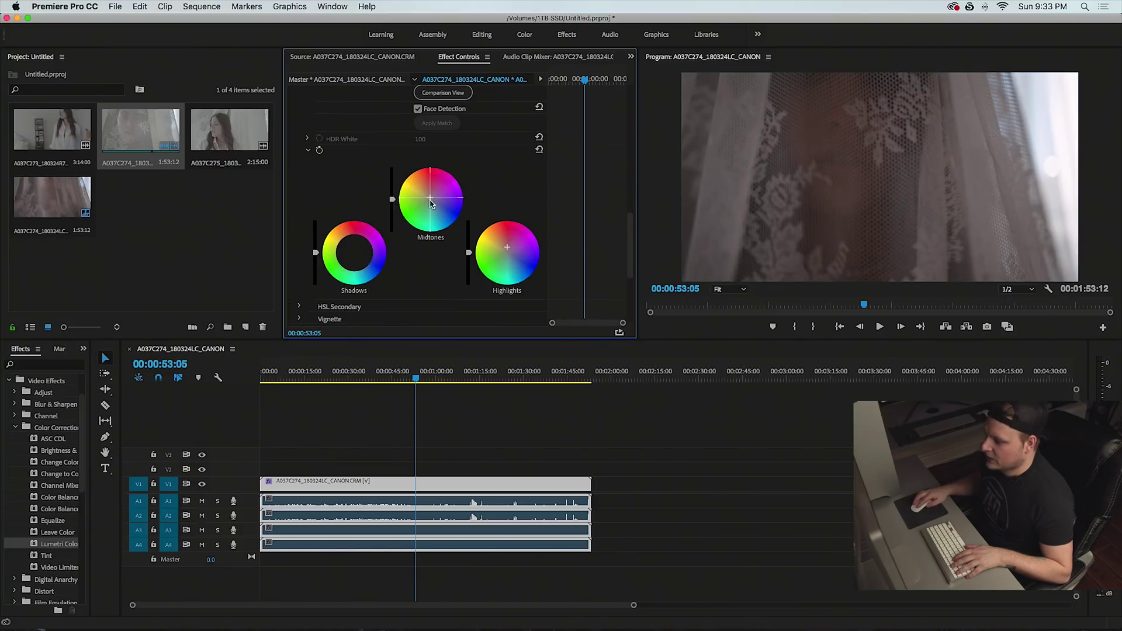
left_click(354, 252)
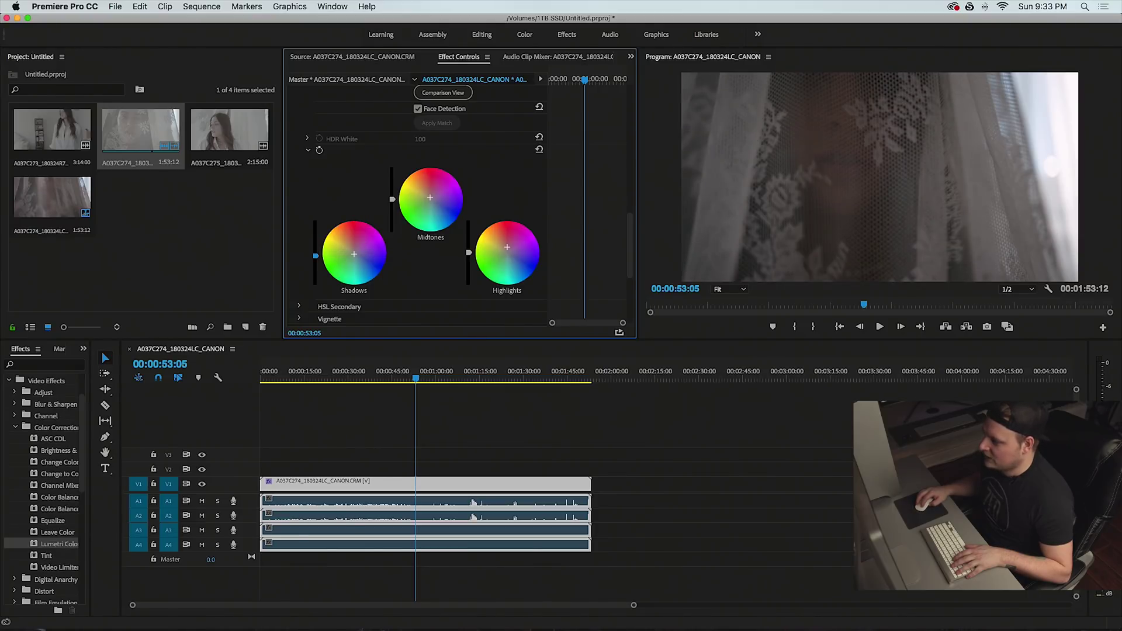
left_click(435, 379)
Play back the colour-graded clip to review the grade.
key("space")
scroll(436, 380, "down", 1)
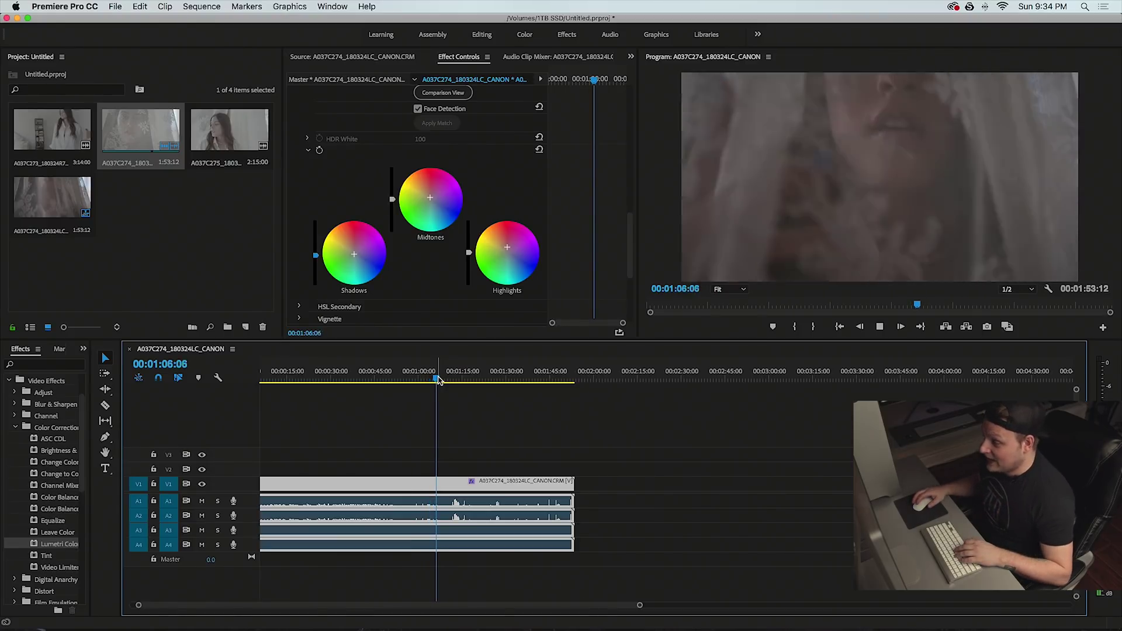
key("space")
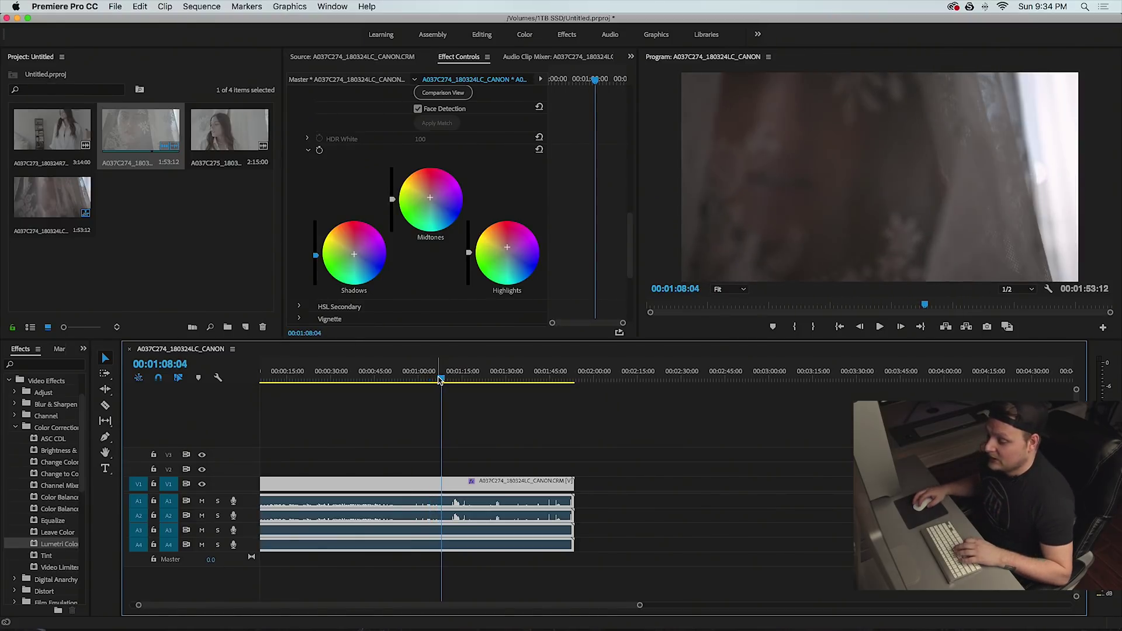
Paste copies of the clip onto V2 and V3, then play the stack from 00:00:22:05.
scroll(381, 471, "left", 1)
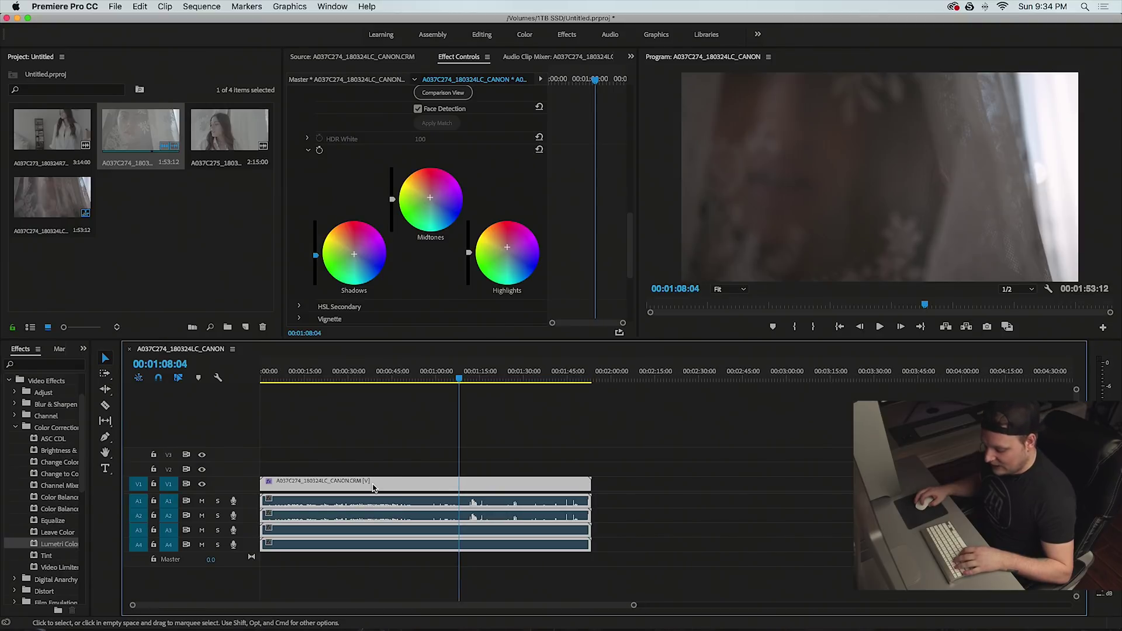
left_click(640, 369)
key("ctrl+v")
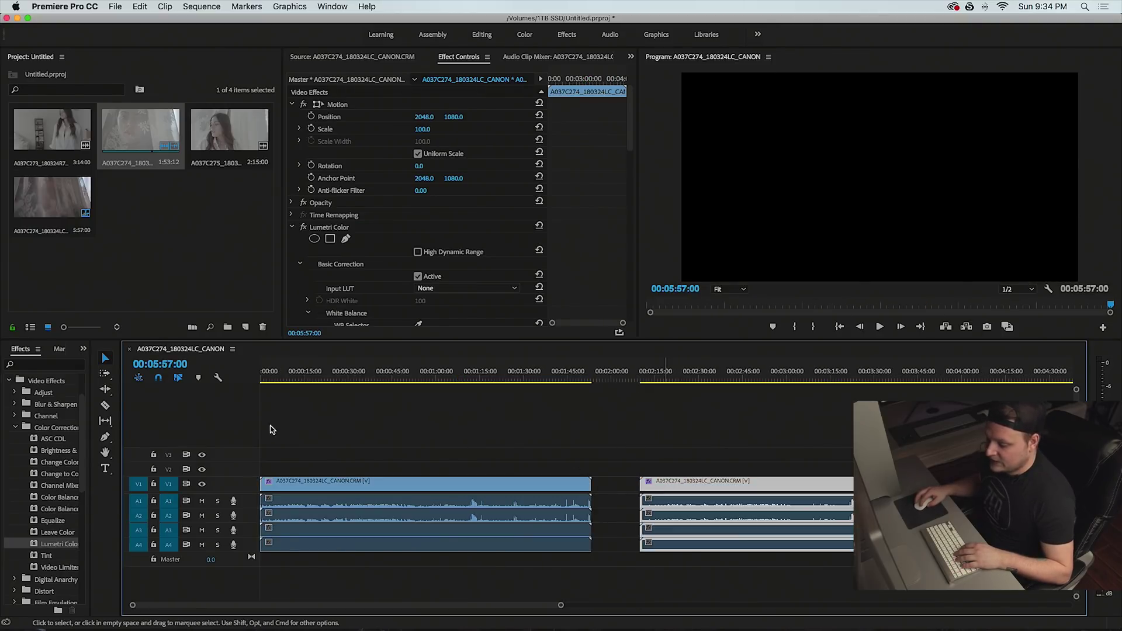
left_click_drag(286, 484, 287, 470)
key("ctrl+z")
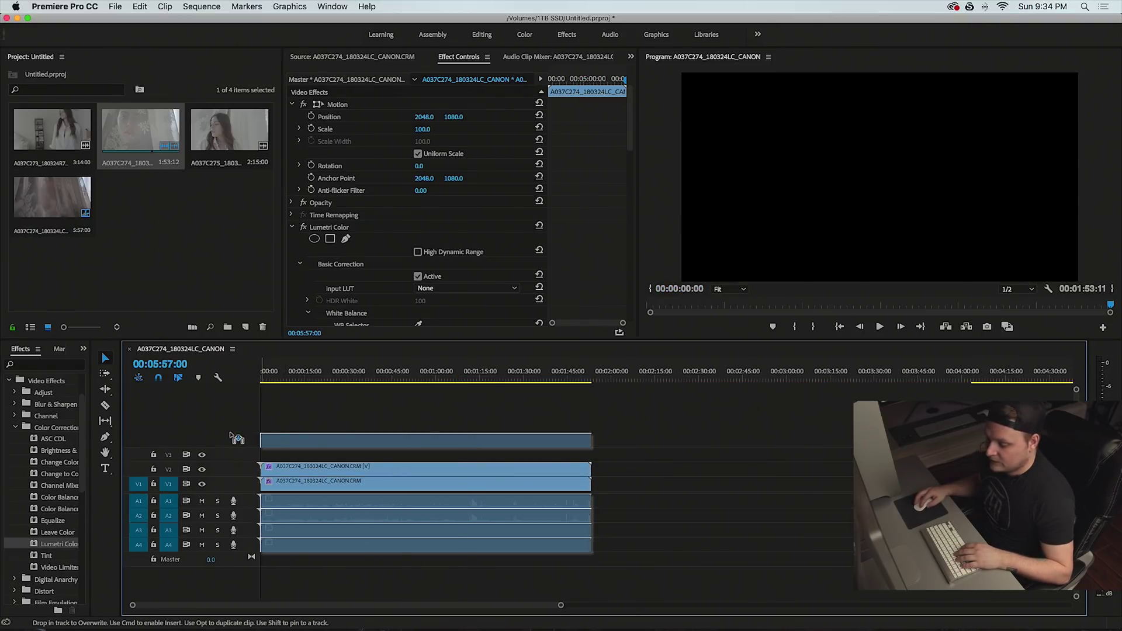
key("ctrl+v")
left_click(324, 374)
key("space")
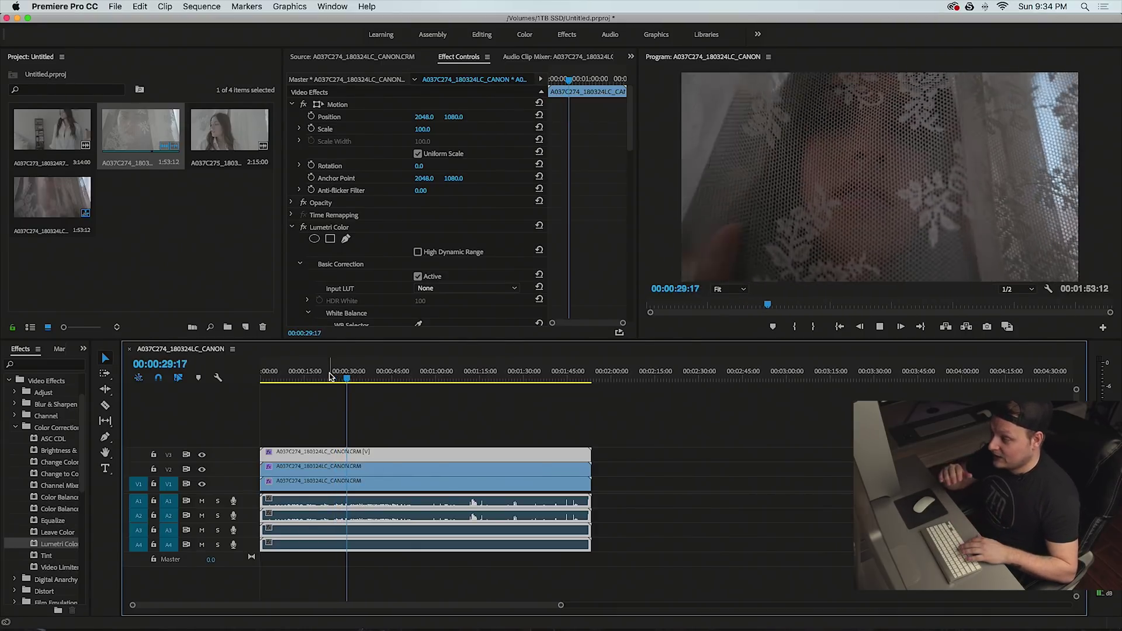
Stop playback of the three stacked layers at 00:00:31:14.
key("space")
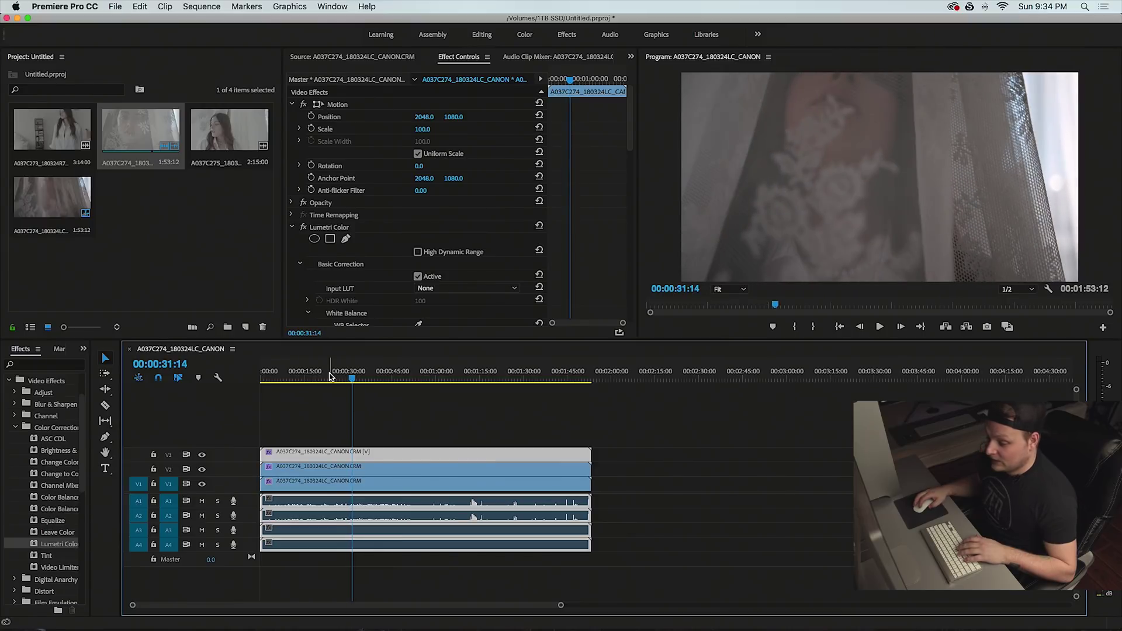